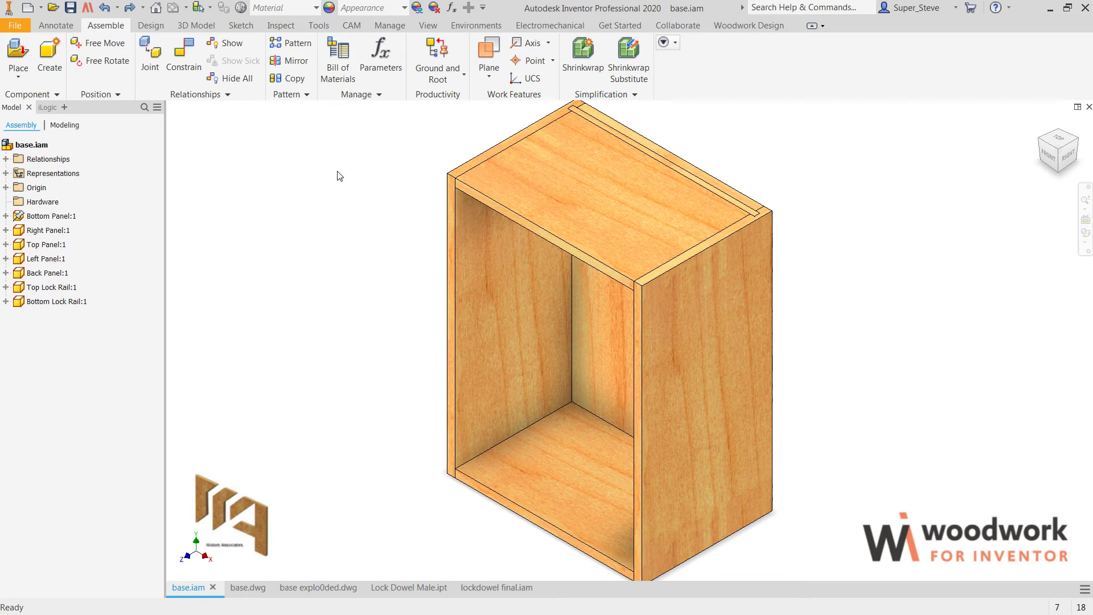
Step: Place one lockdowel.iam instance beside the cabinet
middle_click_drag(344, 212, 381, 212)
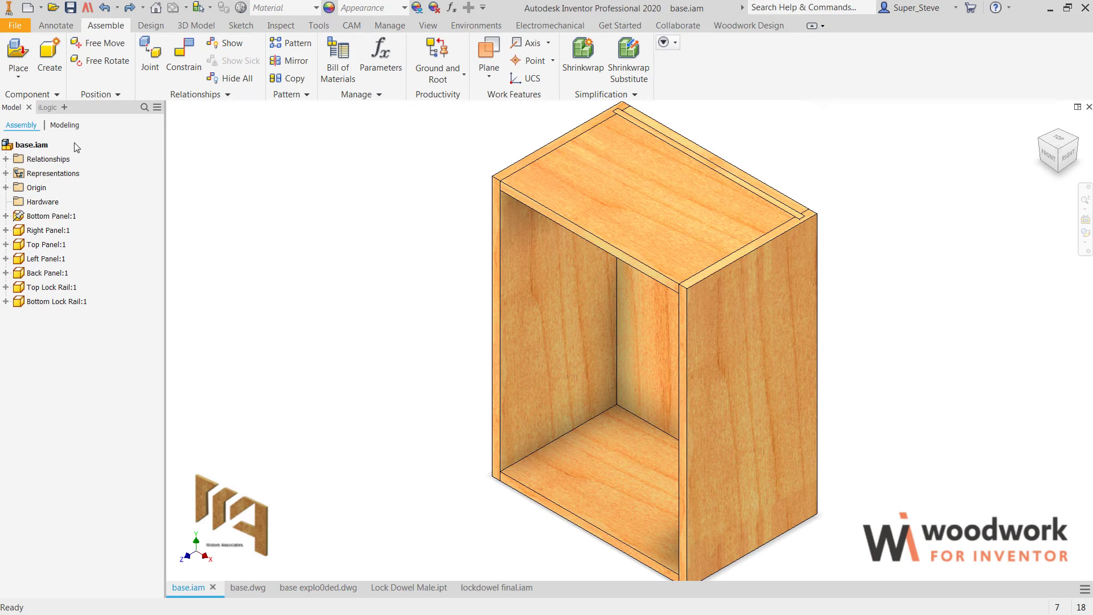
left_click(19, 57)
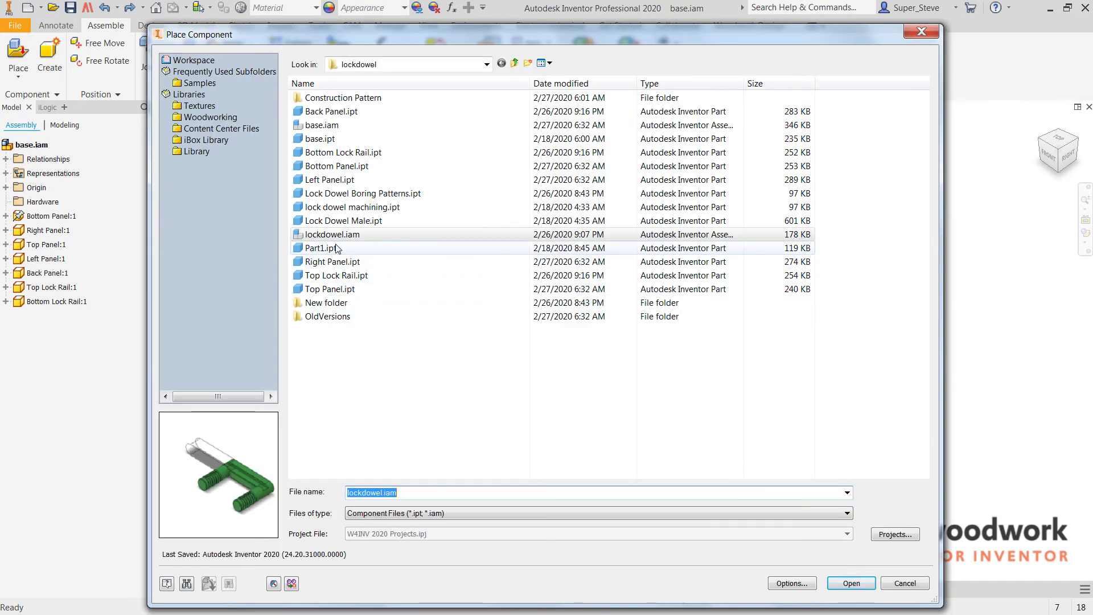
double_click(340, 235)
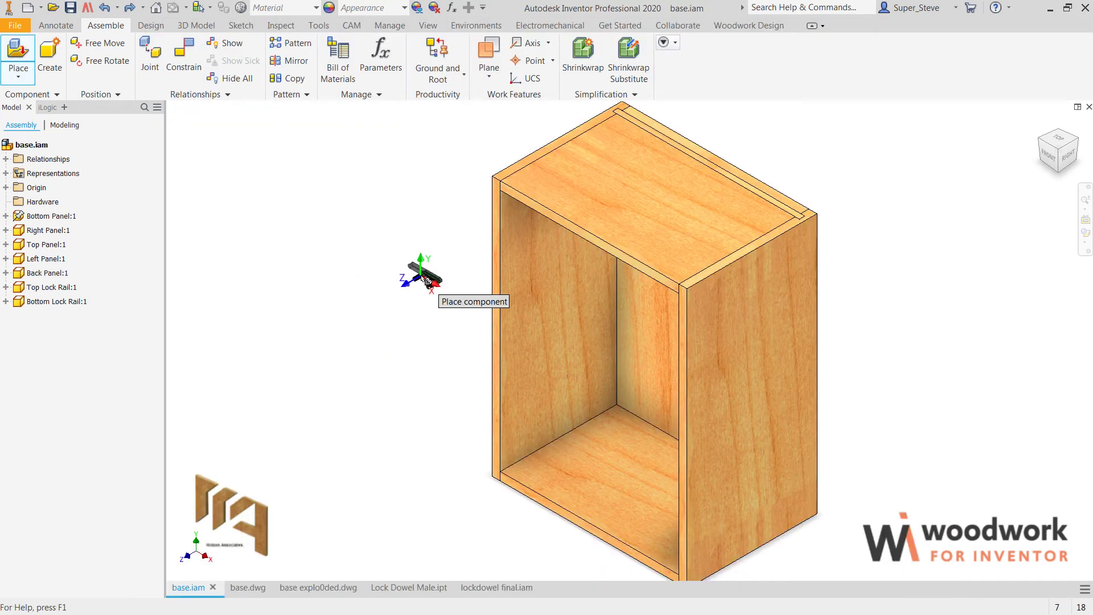
left_click(397, 315)
right_click(397, 317)
left_click(448, 317)
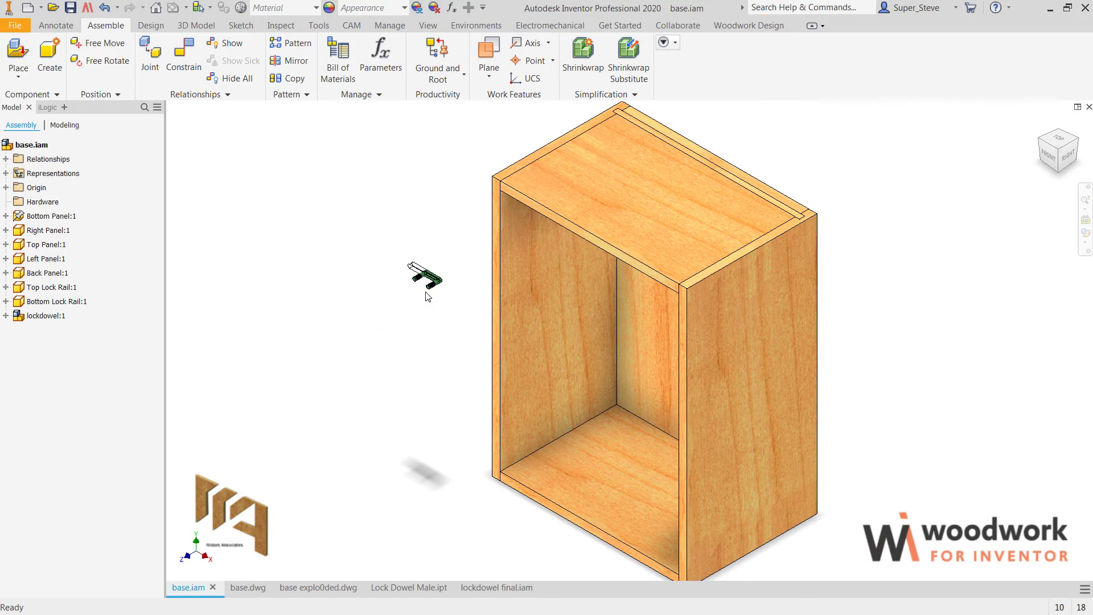
scroll(418, 275, "up", 5)
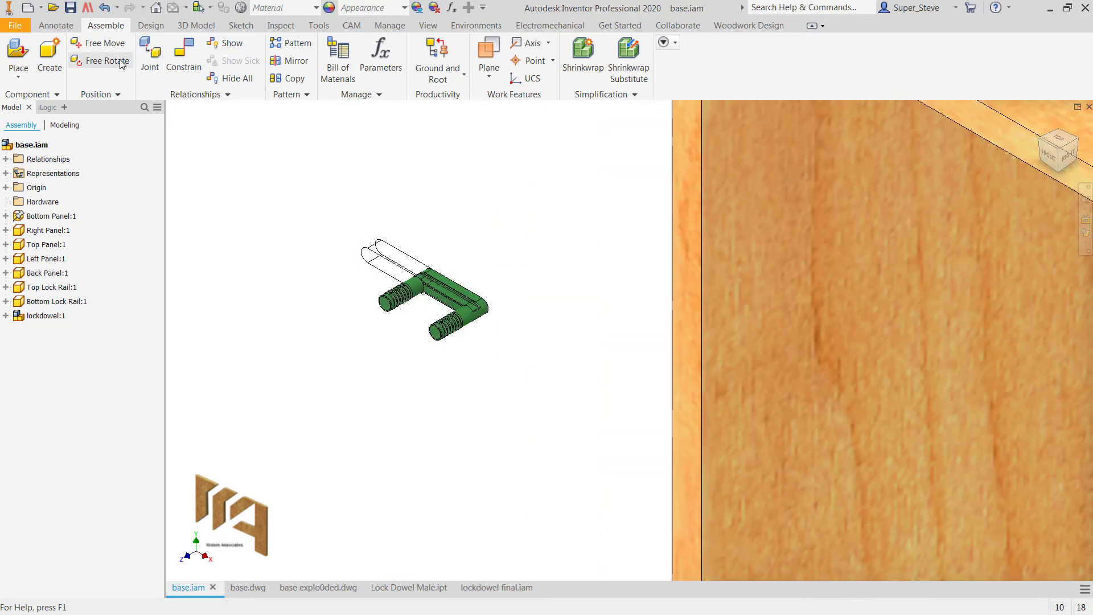
Step: Free Rotate the lockdowel so its pins stand upright, then recenter the cabinet
left_click(100, 61)
left_click(424, 291)
left_click_drag(442, 276, 448, 323)
key("Escape")
scroll(447, 323, "up", 4)
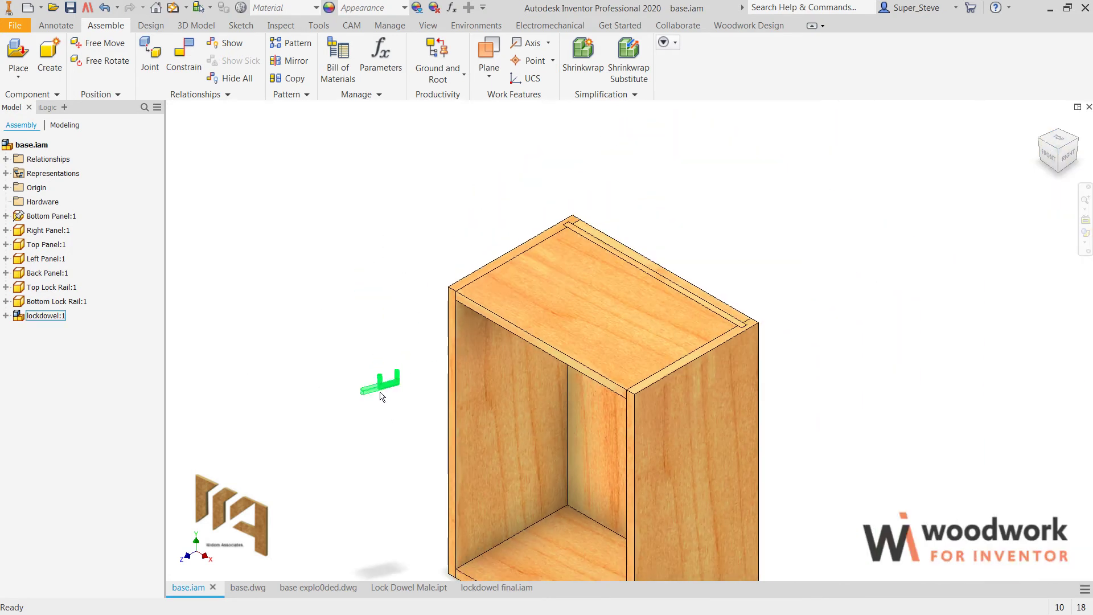
middle_click_drag(381, 397, 390, 294)
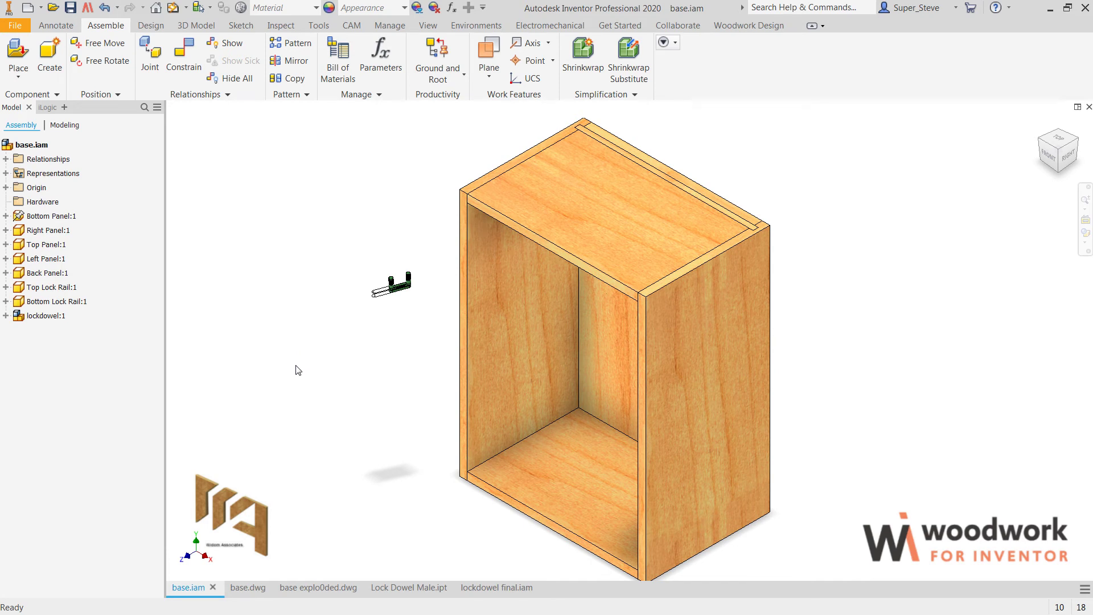
Step: Place one Lock Dowel Boring Patterns.ipt instance with Depth set to Less than 15"
left_click(17, 50)
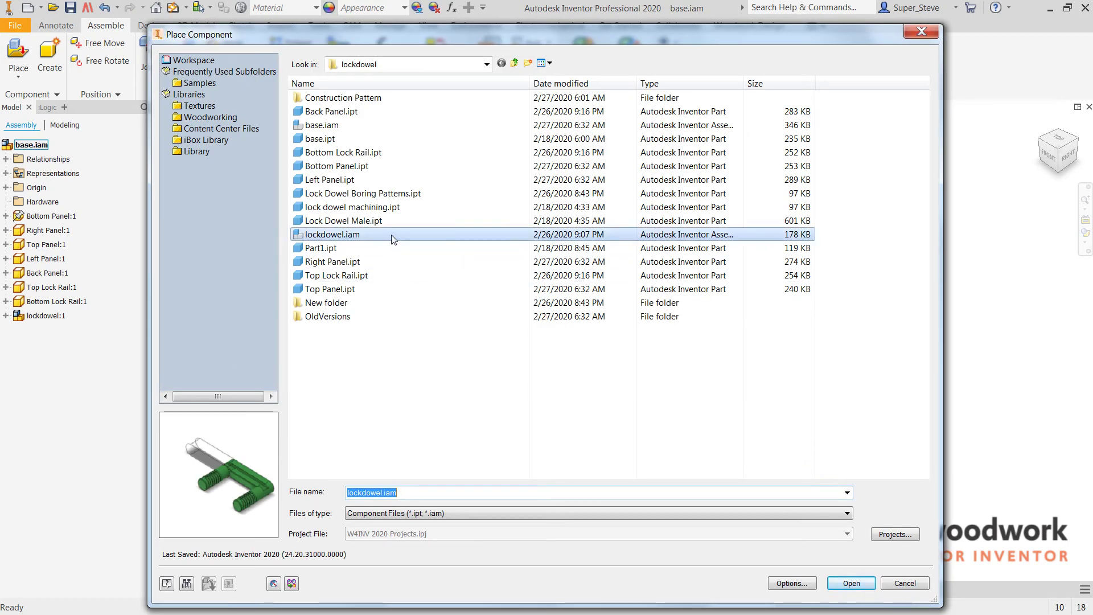
left_click(387, 197)
double_click(387, 196)
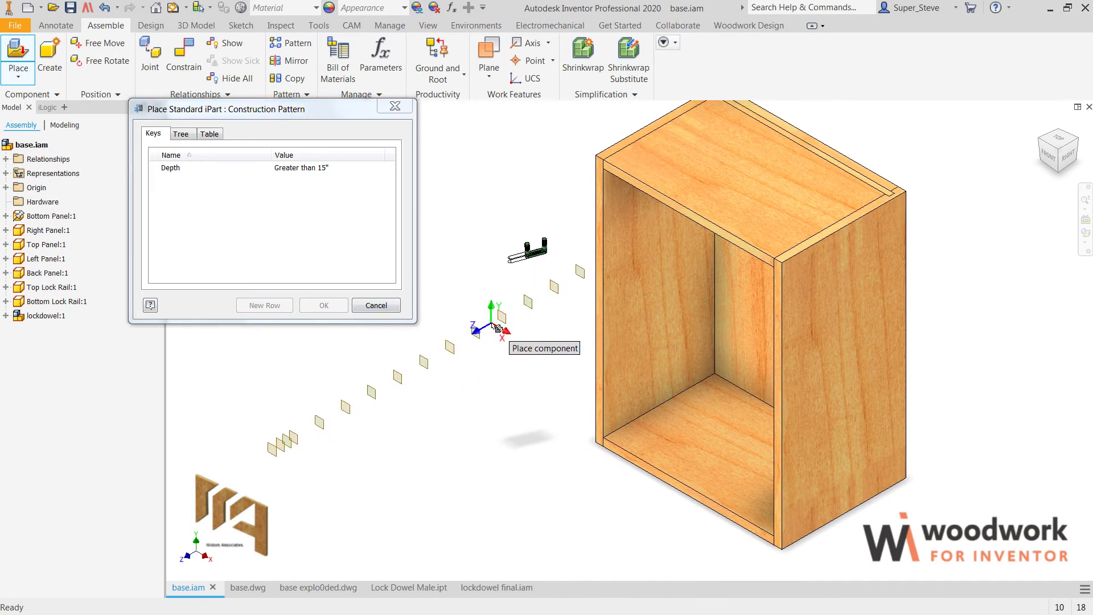
left_click(318, 168)
left_click(311, 193)
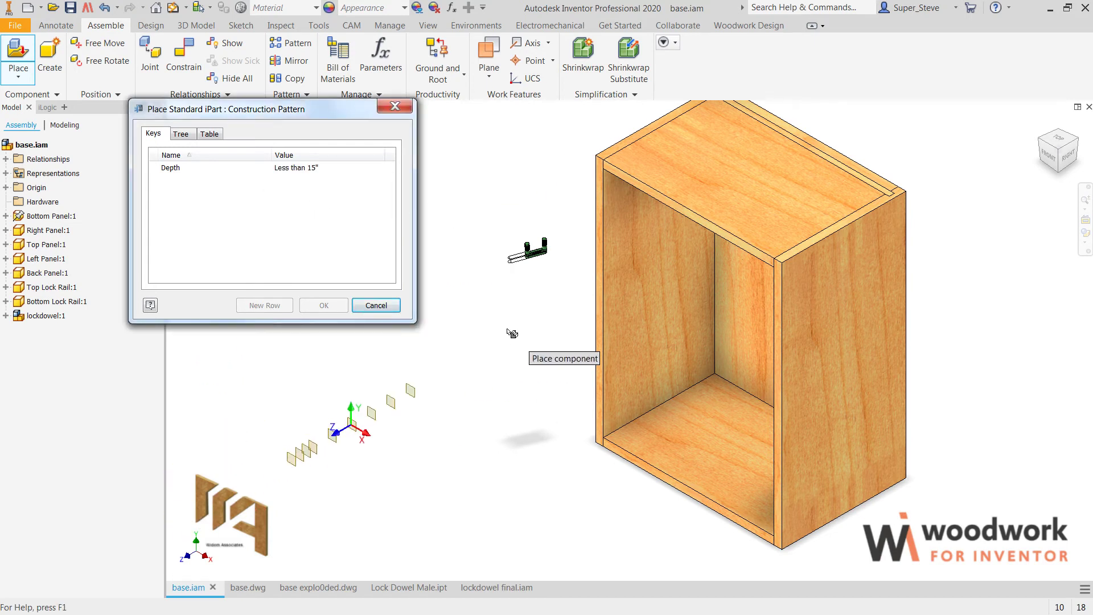
left_click(317, 168)
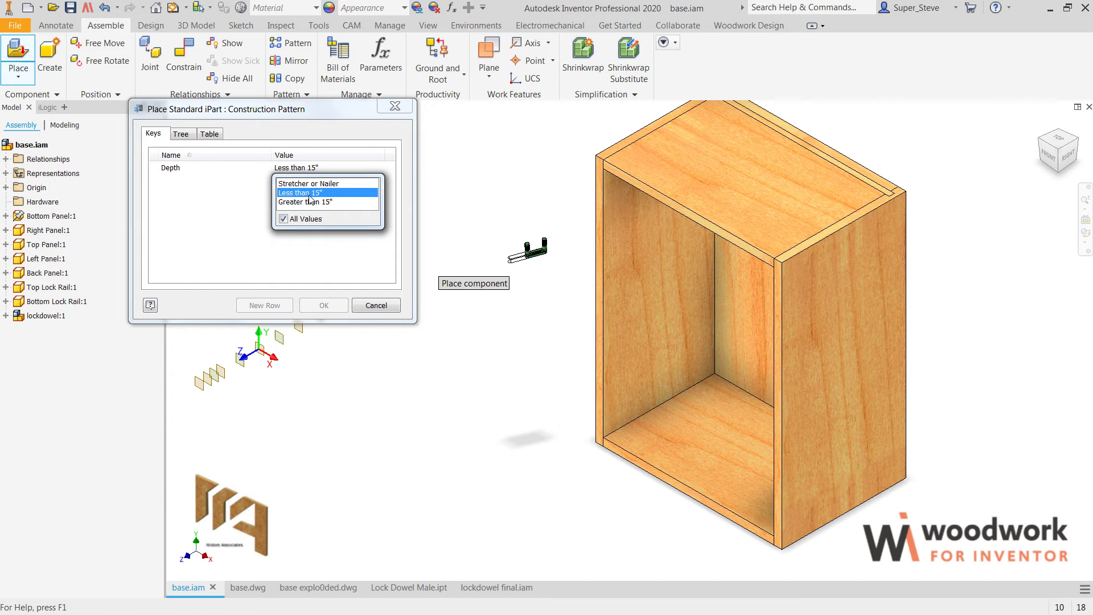
left_click(310, 196)
left_click(520, 309)
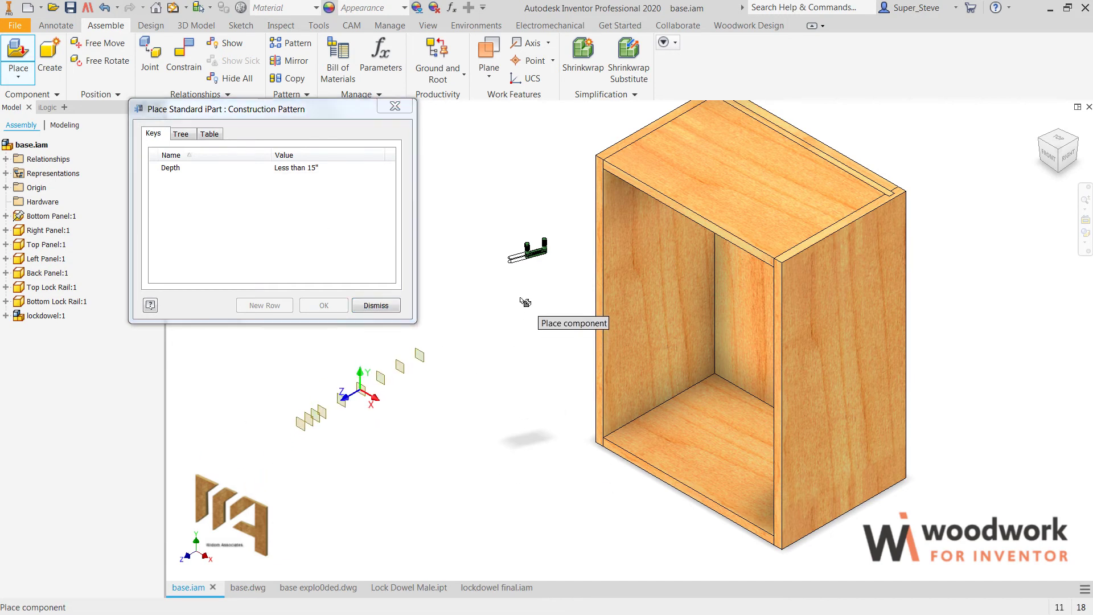
left_click(377, 306)
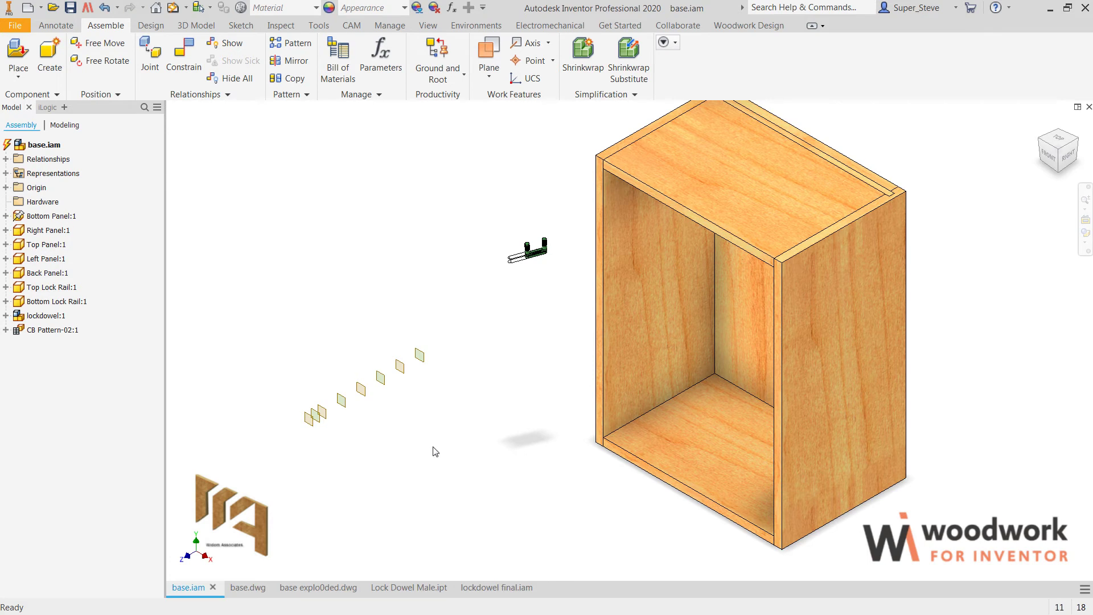
middle_click_drag(520, 405, 471, 397)
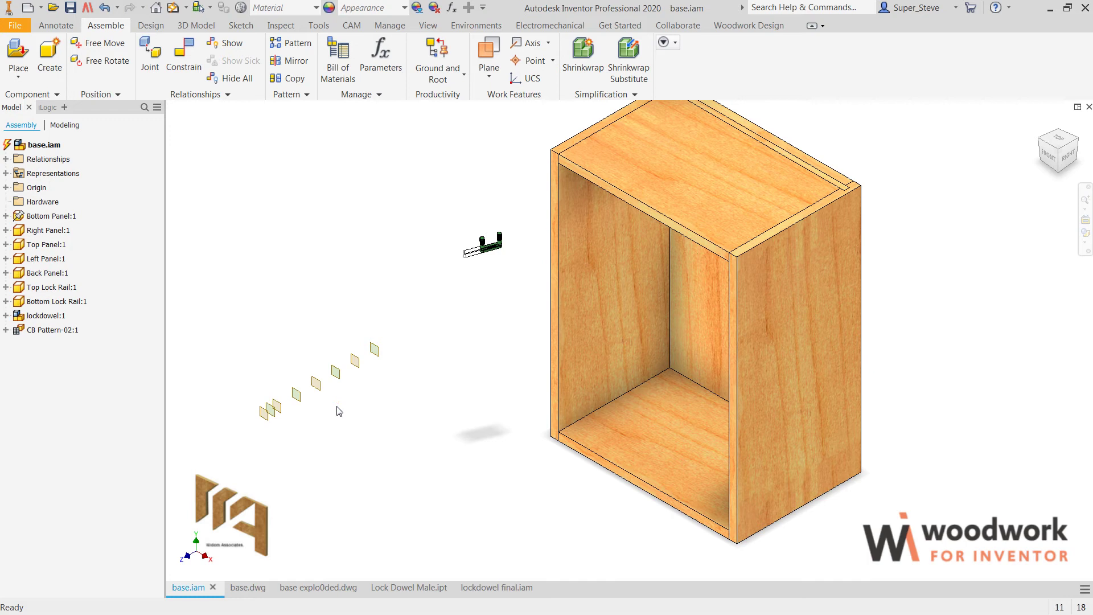
Step: Attach CB Pattern-02:1 using the right panel's front face, top face and top edge
middle_click_drag(908, 222, 904, 238)
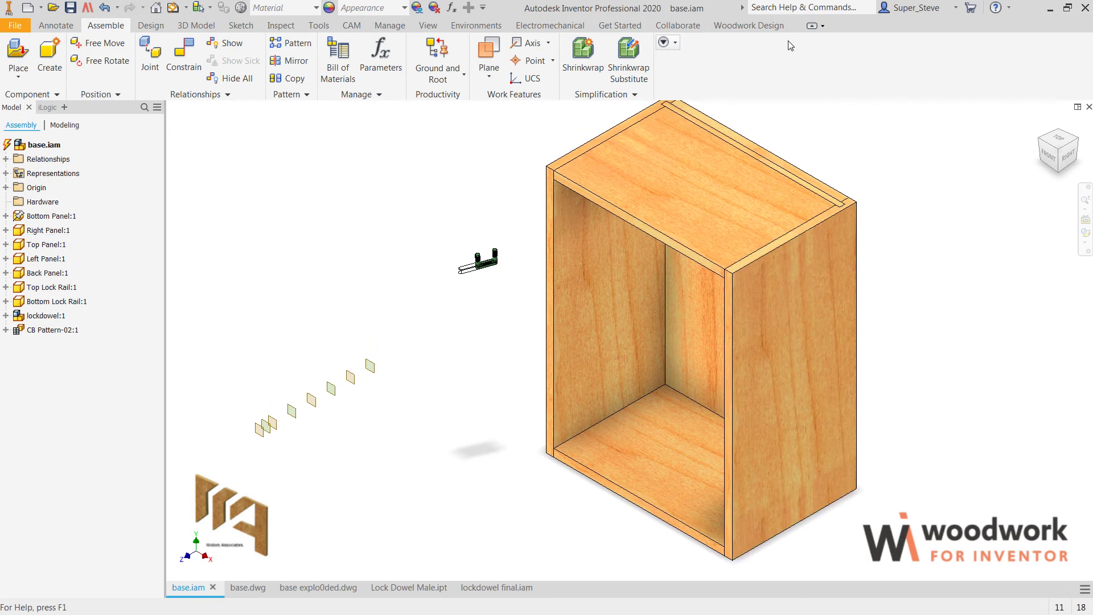
left_click(749, 25)
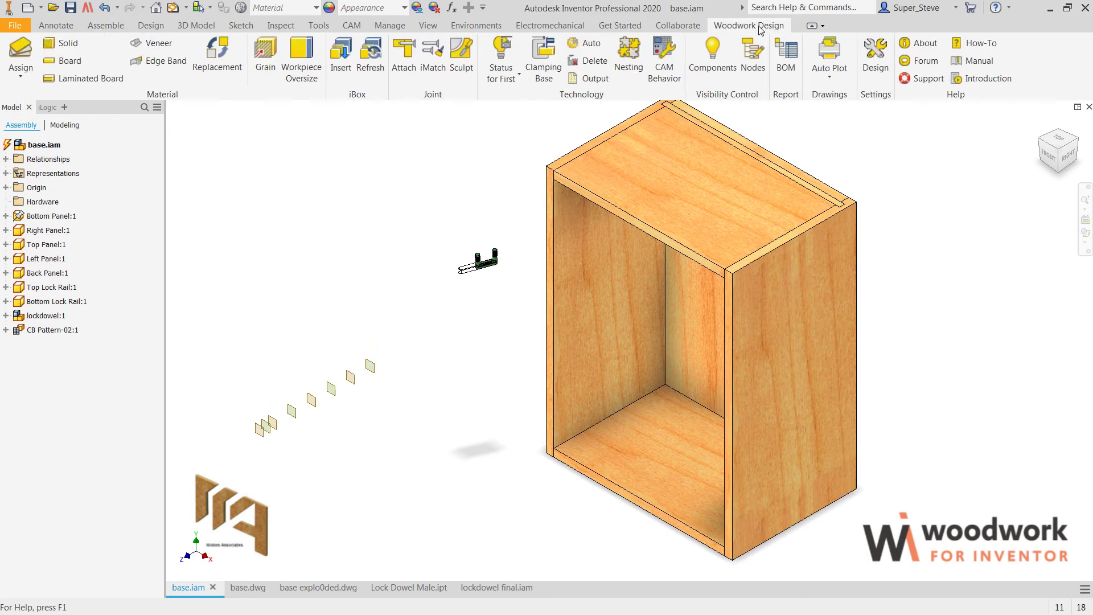
left_click(403, 60)
left_click(31, 335)
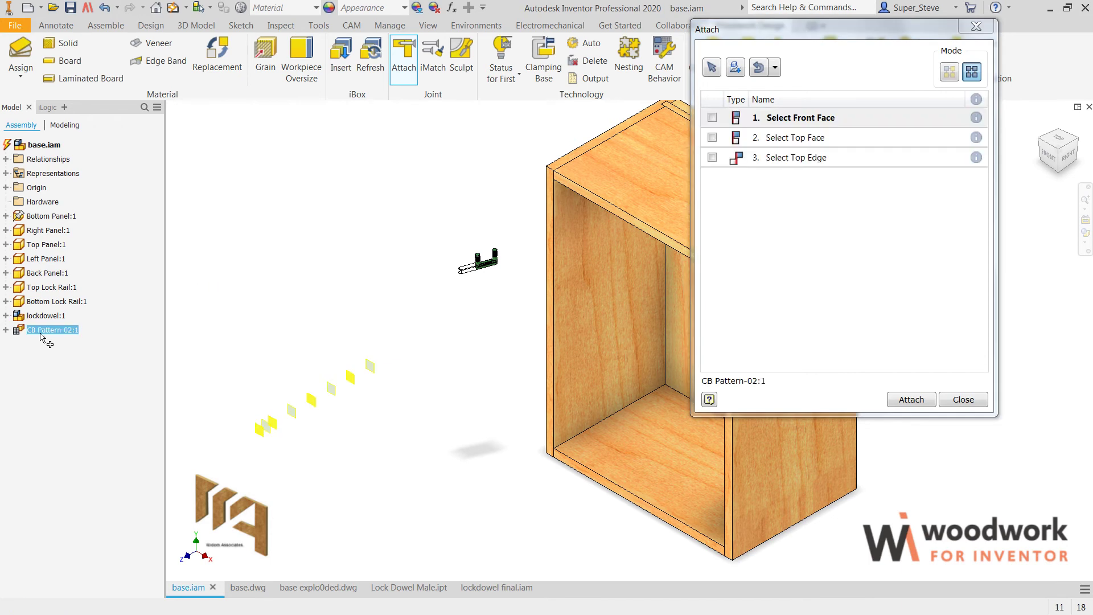
middle_click_drag(488, 146, 312, 149)
left_click(954, 77)
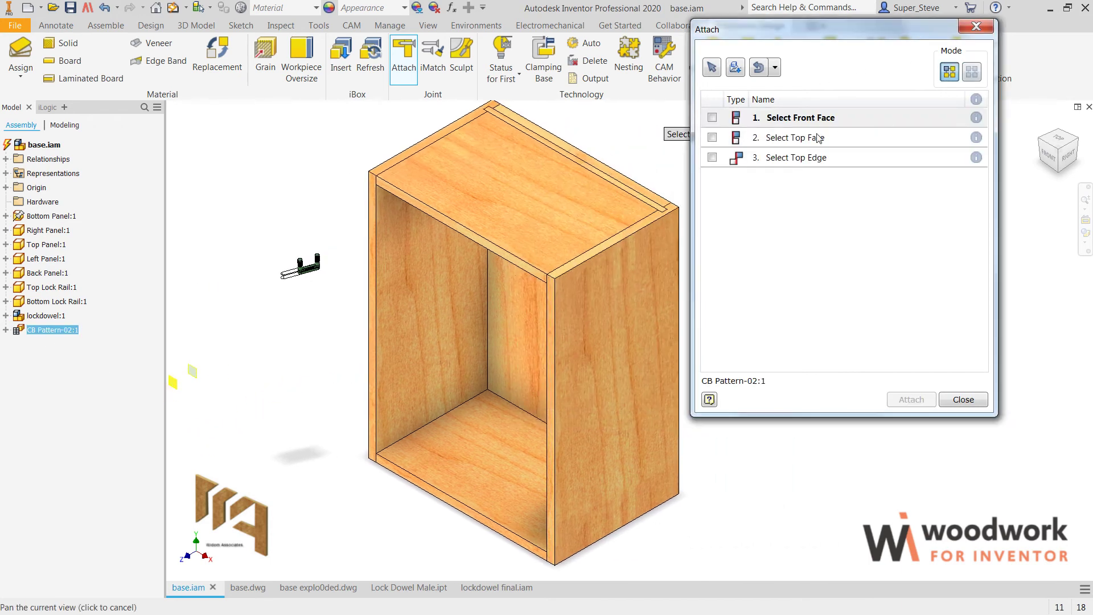
scroll(584, 270, "up", 5)
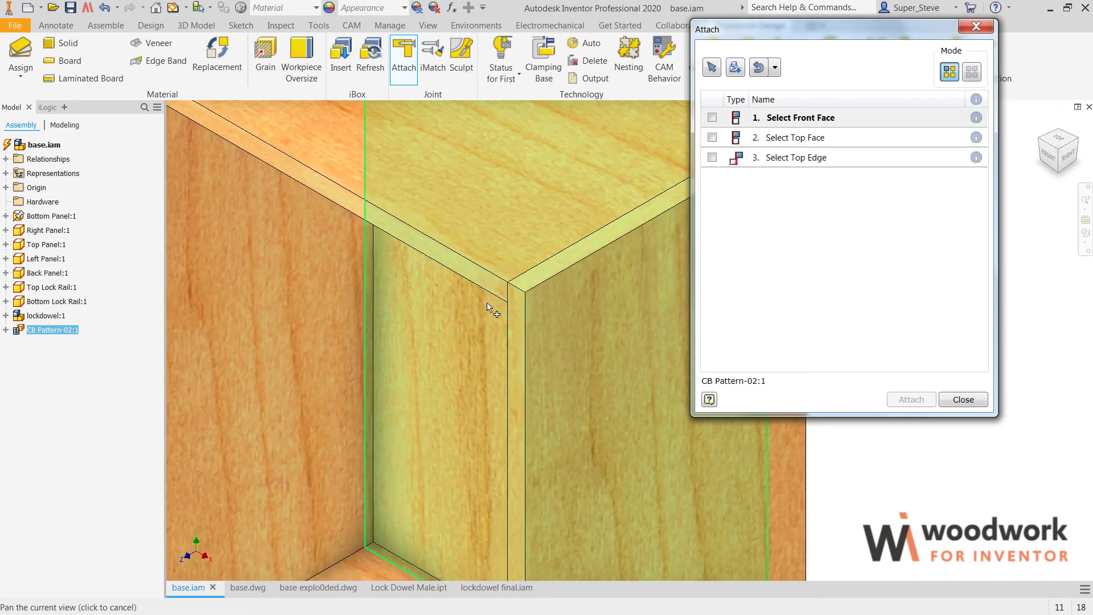
left_click(519, 307)
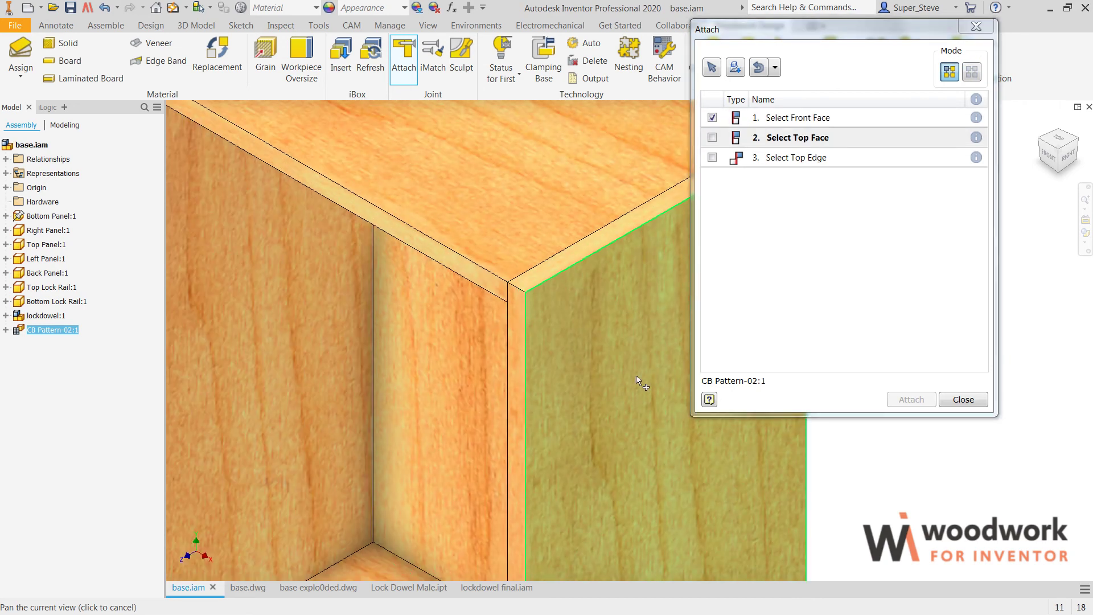
left_click(579, 249)
left_click(585, 256)
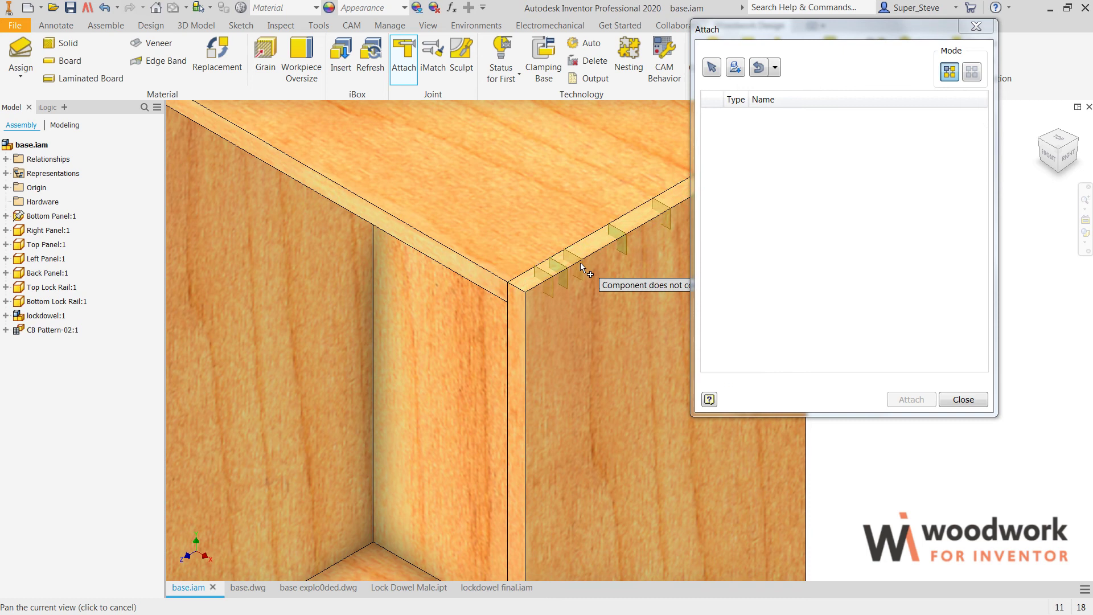
scroll(579, 262, "down", 5)
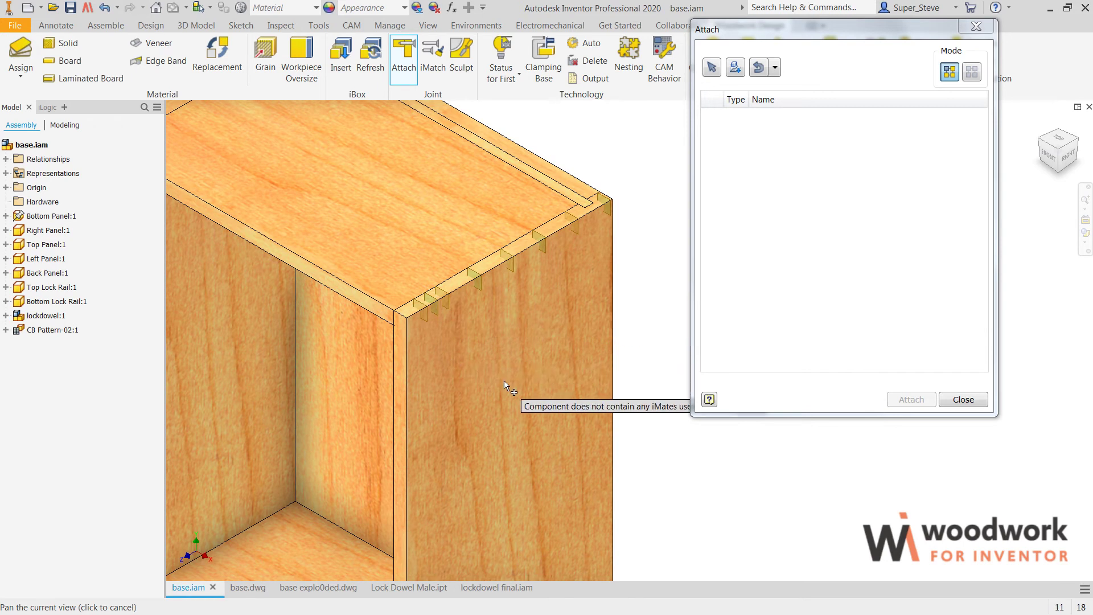
Step: Measure the 20 mm distance from the panel front face to the Dowel 1 plane
key("Escape")
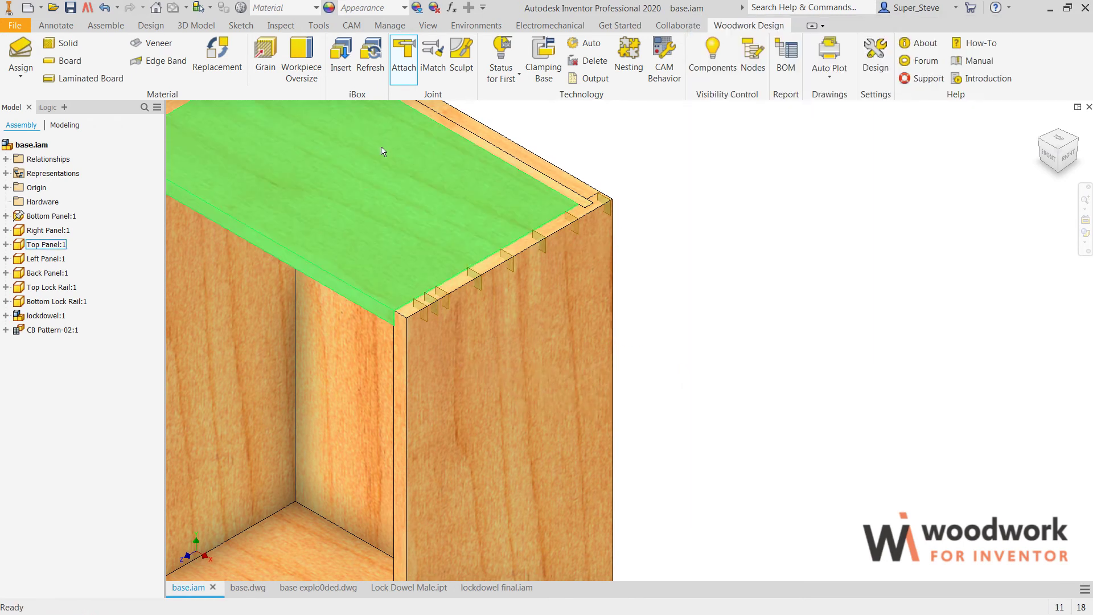
key("m")
left_click(401, 341)
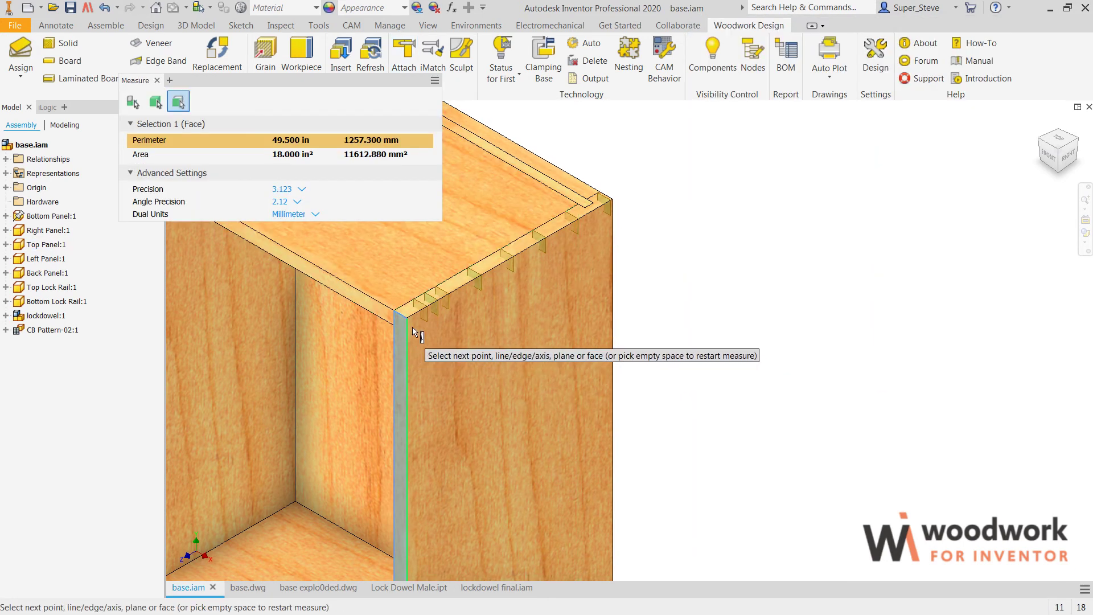
left_click(430, 313)
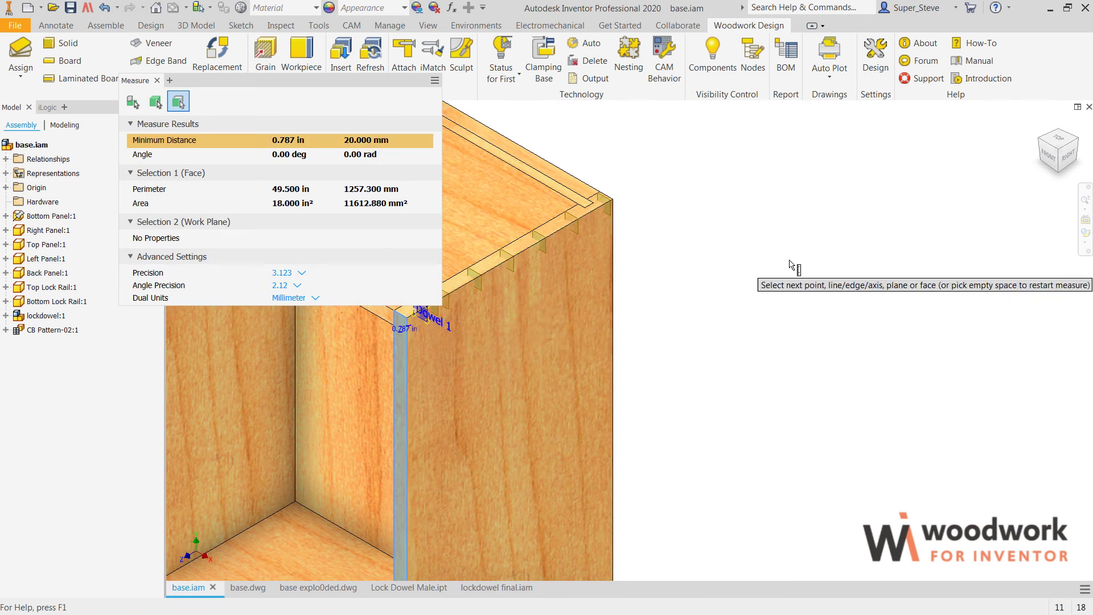
key("Escape")
scroll(698, 282, "down", 5)
key("F2")
left_click_drag(800, 279, 844, 286)
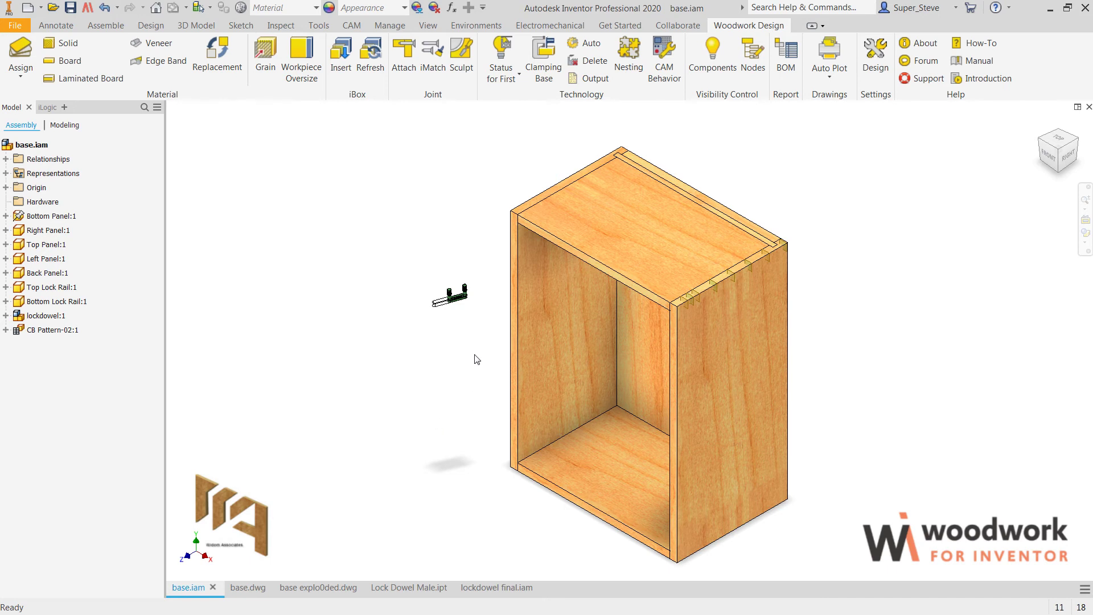
scroll(468, 359, "down", 2)
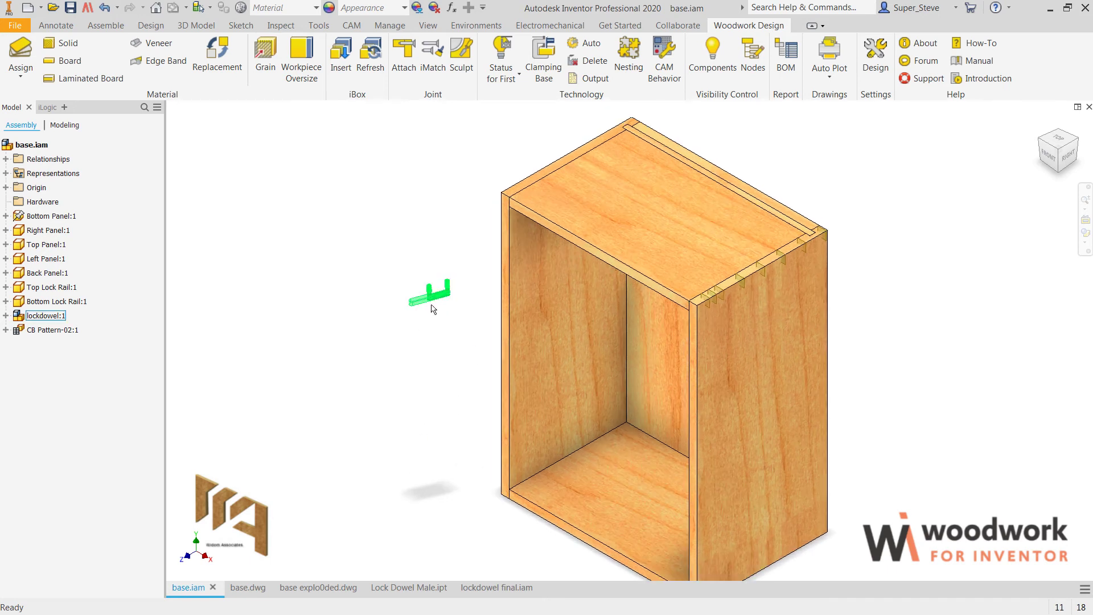
middle_click_drag(896, 329, 834, 310)
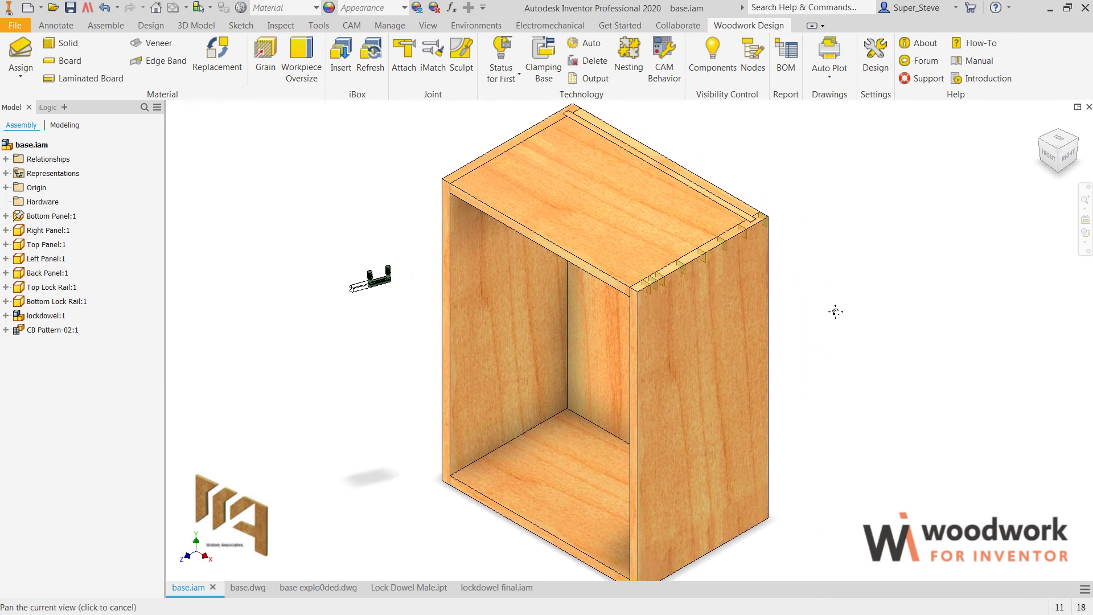
Step: Attach lockdowel in multiple mode with the left panel's inner face as boring surface
left_click(404, 67)
left_click(390, 282)
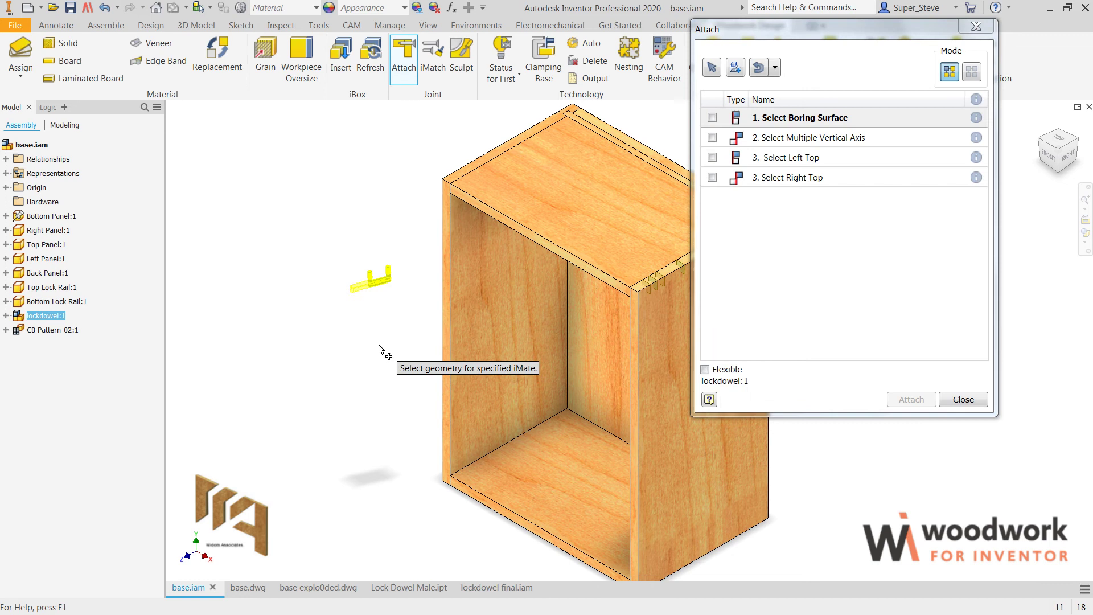
middle_click_drag(370, 351, 292, 357)
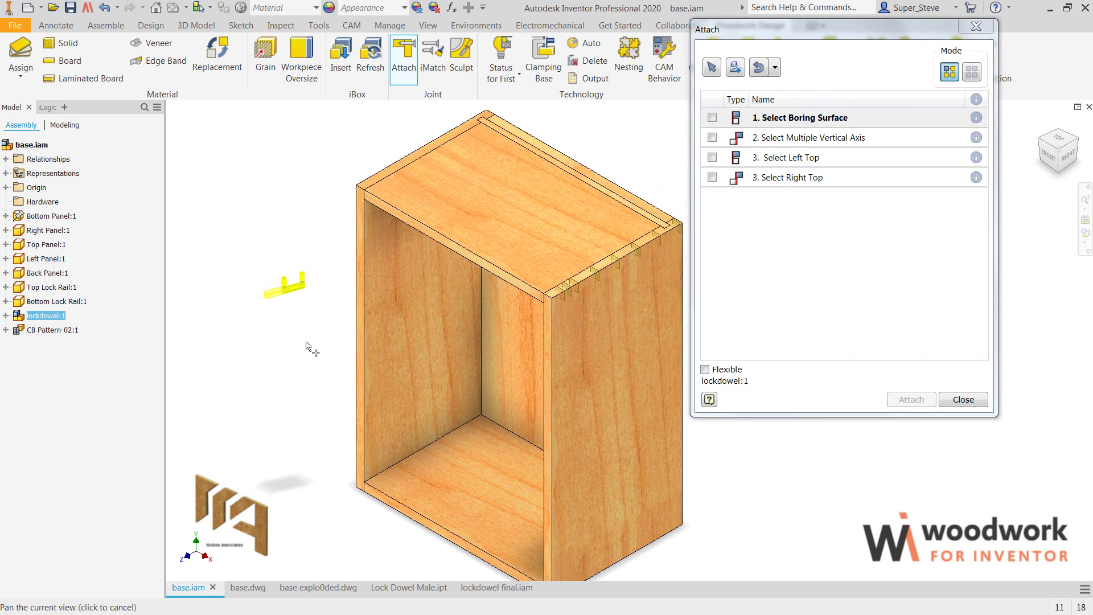
left_click(973, 73)
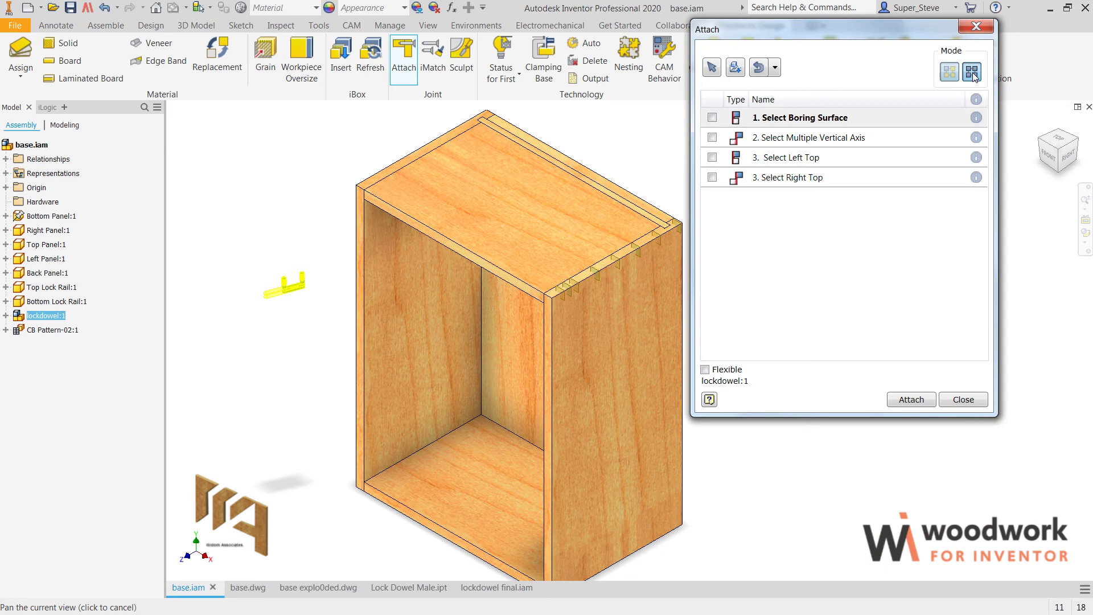
left_click(817, 120)
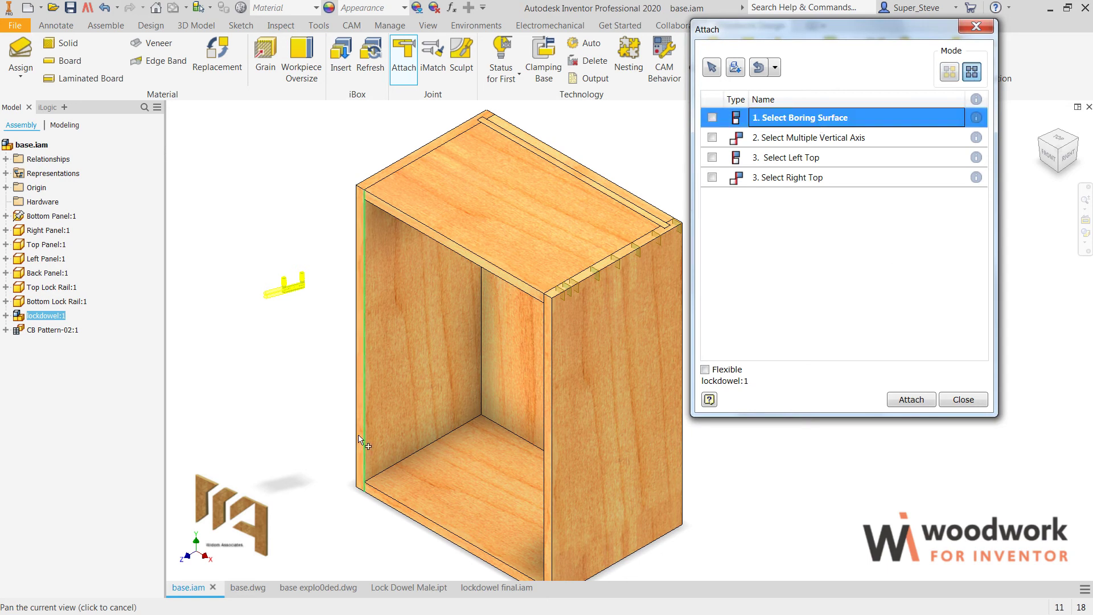
left_click(390, 370)
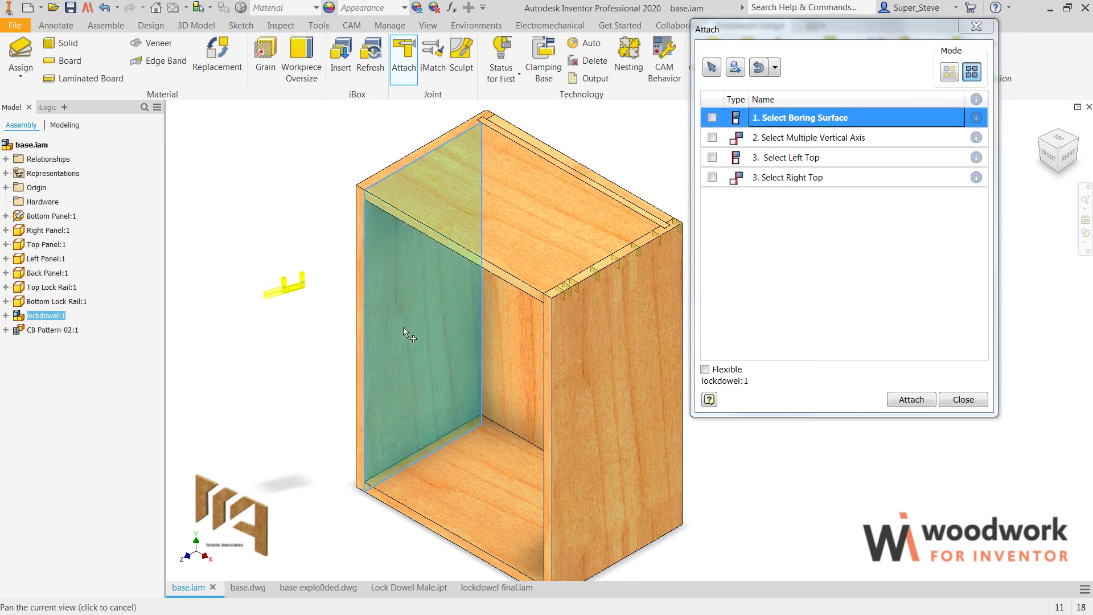
Step: Pick two vertical axes and the top panel, attach the dowels, and show shaded with hidden edges
left_click(830, 138)
scroll(617, 251, "up", 3)
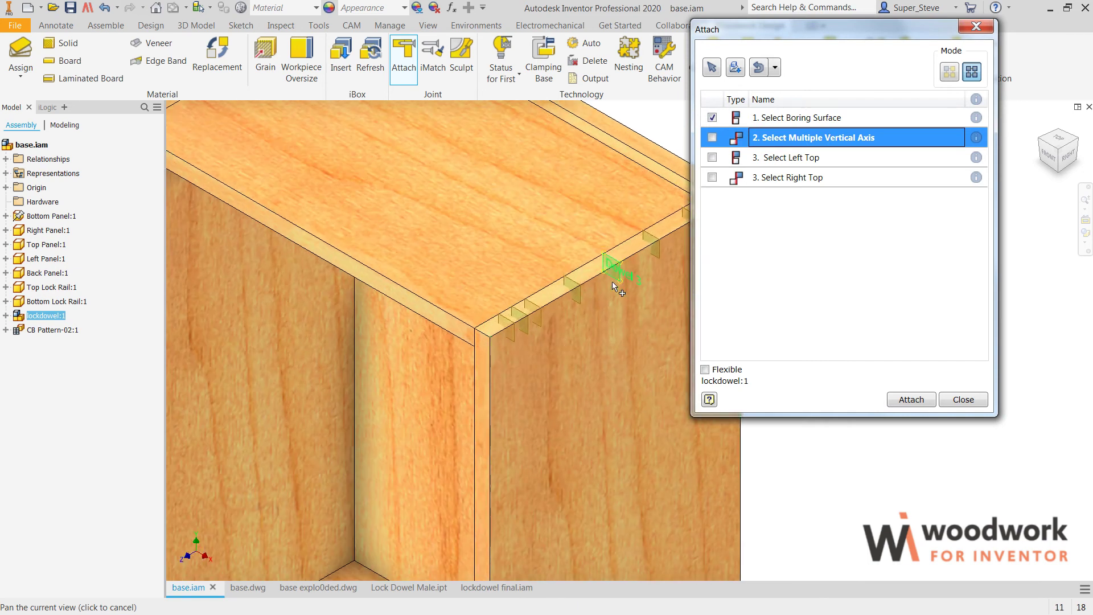
left_click(518, 335)
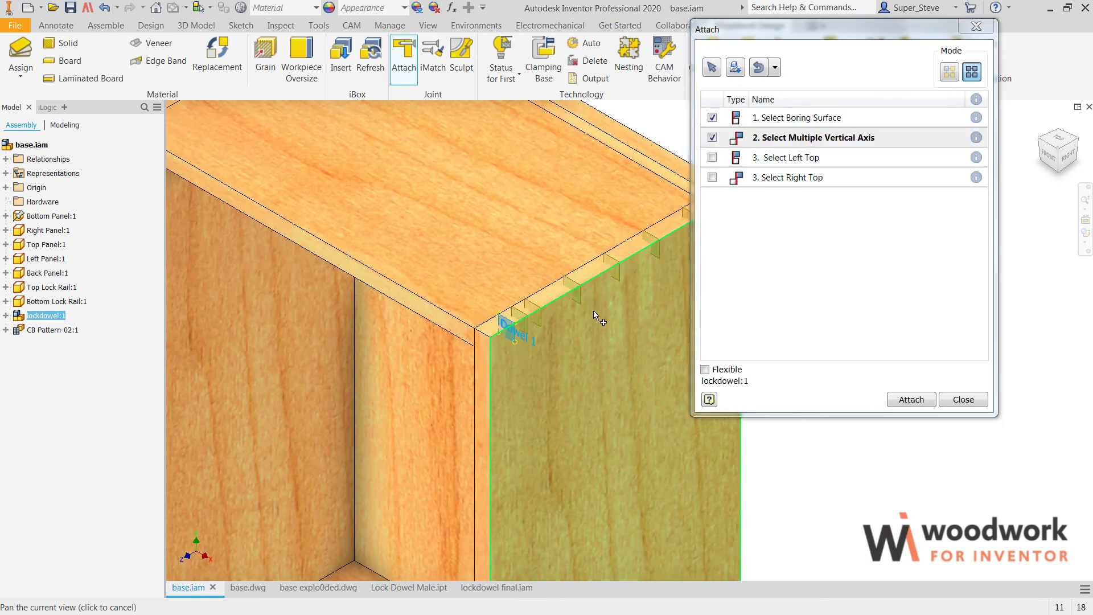
left_click(622, 278)
mouse_move(622, 278)
middle_mouse_down()
mouse_move(675, 333)
mouse_move(641, 279)
middle_mouse_up()
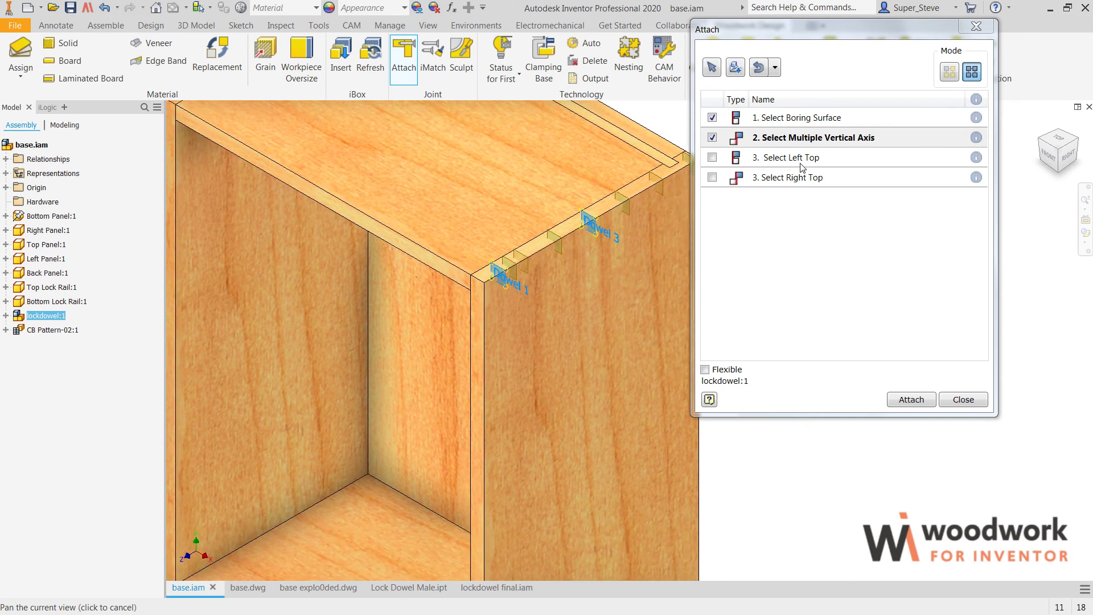
left_click(780, 164)
left_click(538, 172)
scroll(404, 378, "down", 3)
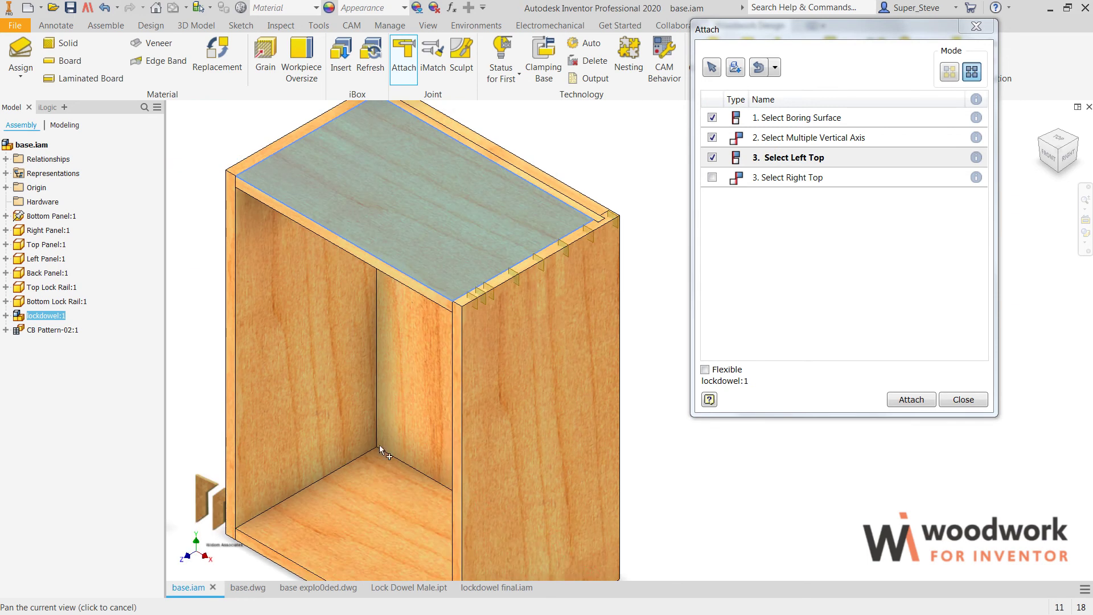
left_click(909, 399)
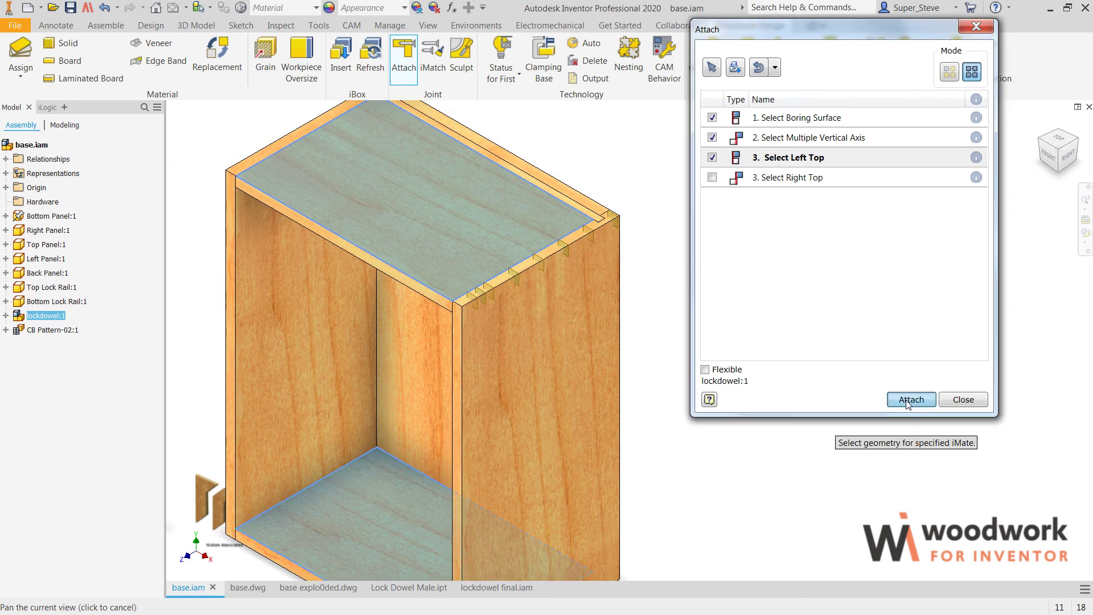
left_click(1086, 241)
left_click(984, 295)
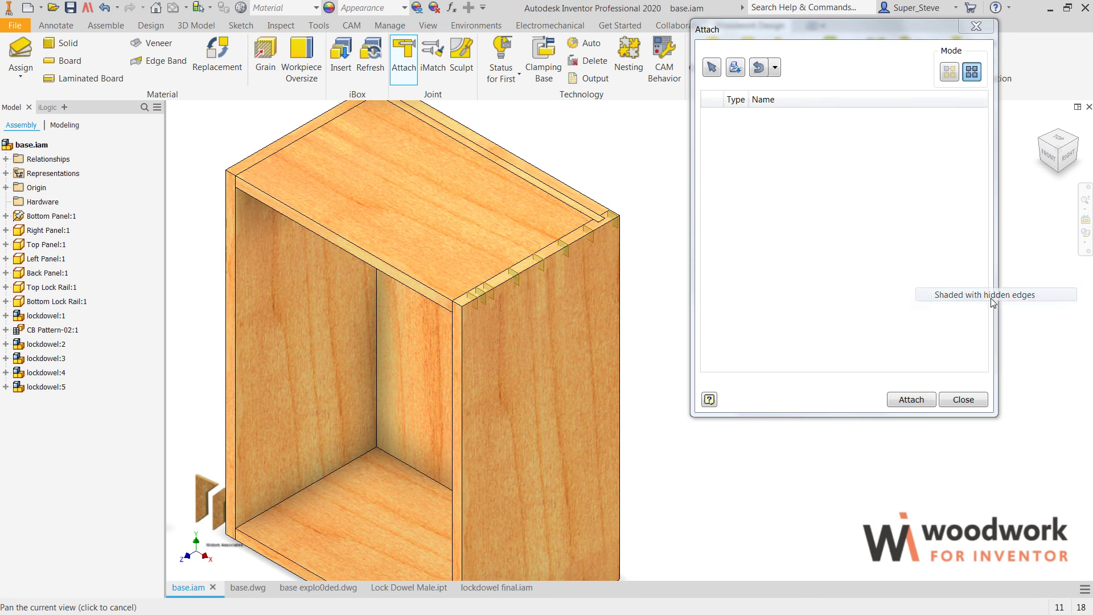
Step: Select lockdowel and use the right panel's inner face (Select Other: 2. Face) for boring
scroll(590, 265, "down", 2)
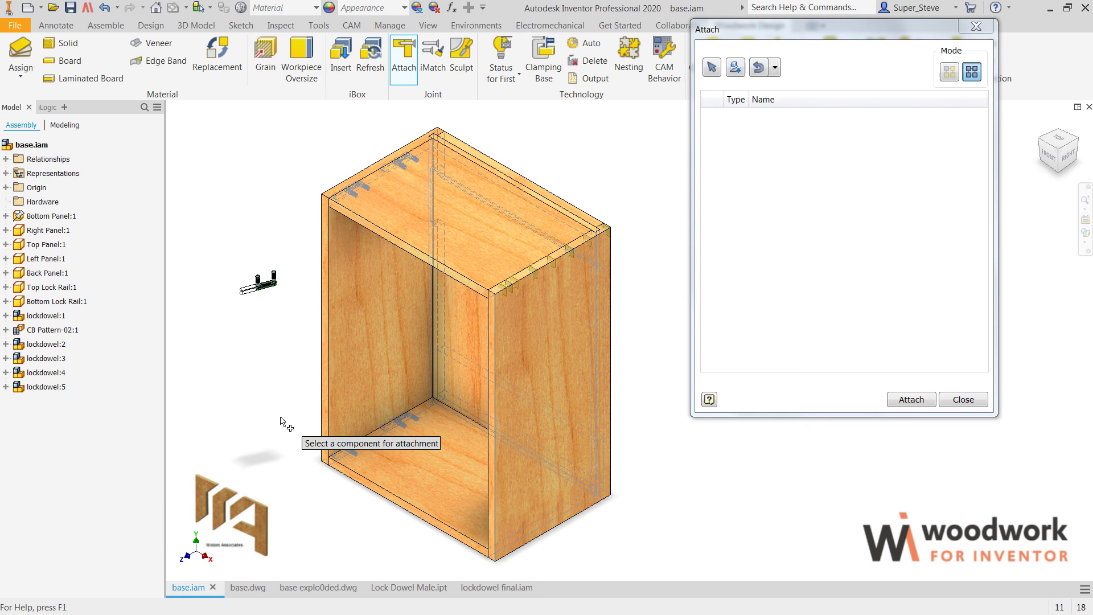
left_click(266, 295)
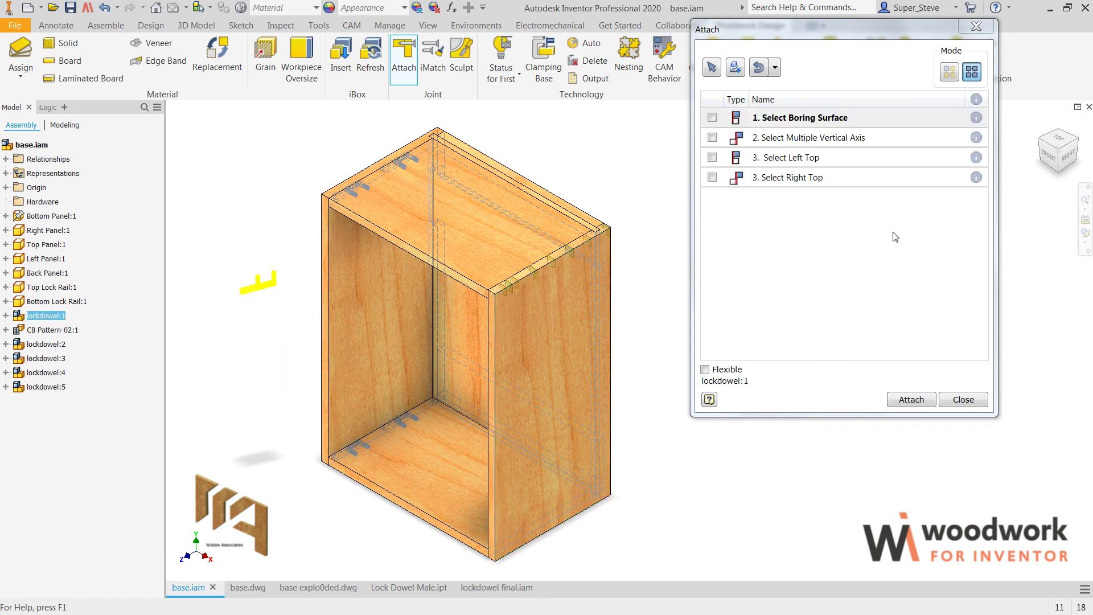
left_click(839, 121)
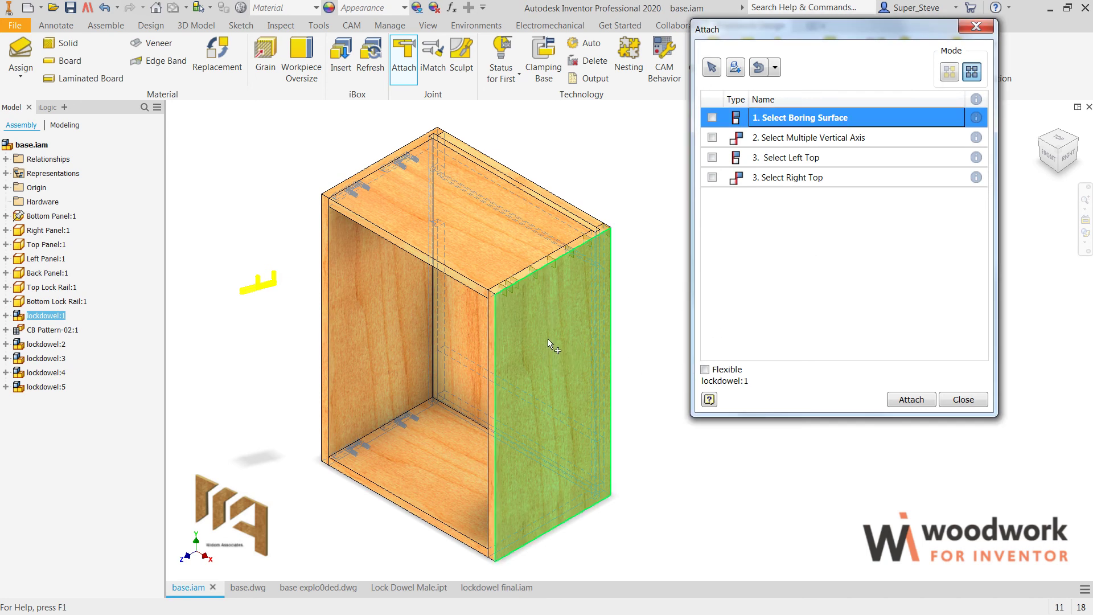
mouse_move(548, 346)
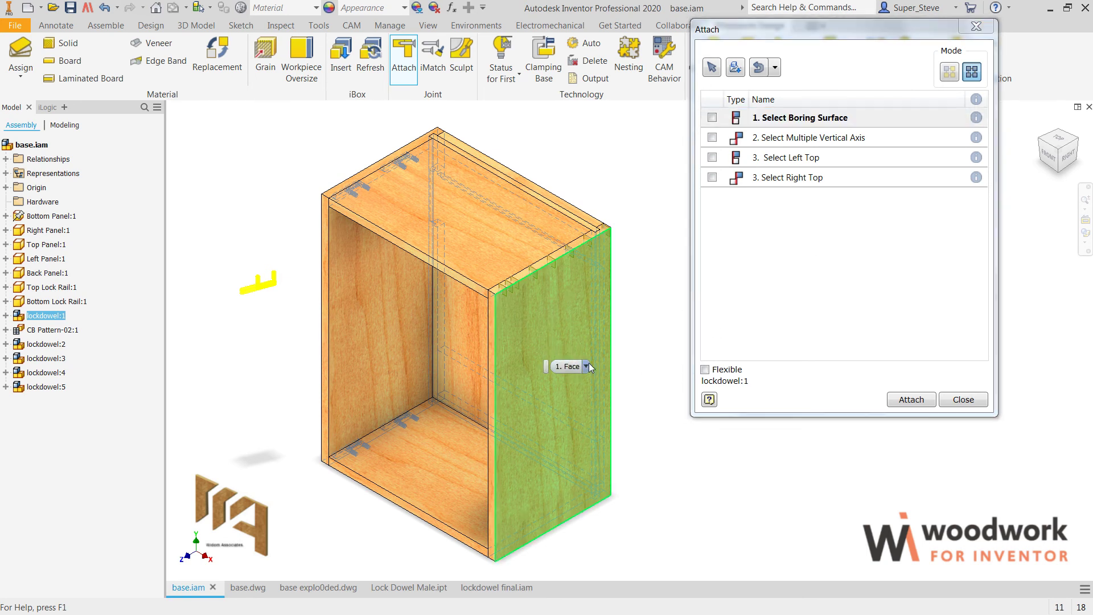
left_click(586, 366)
left_click(581, 391)
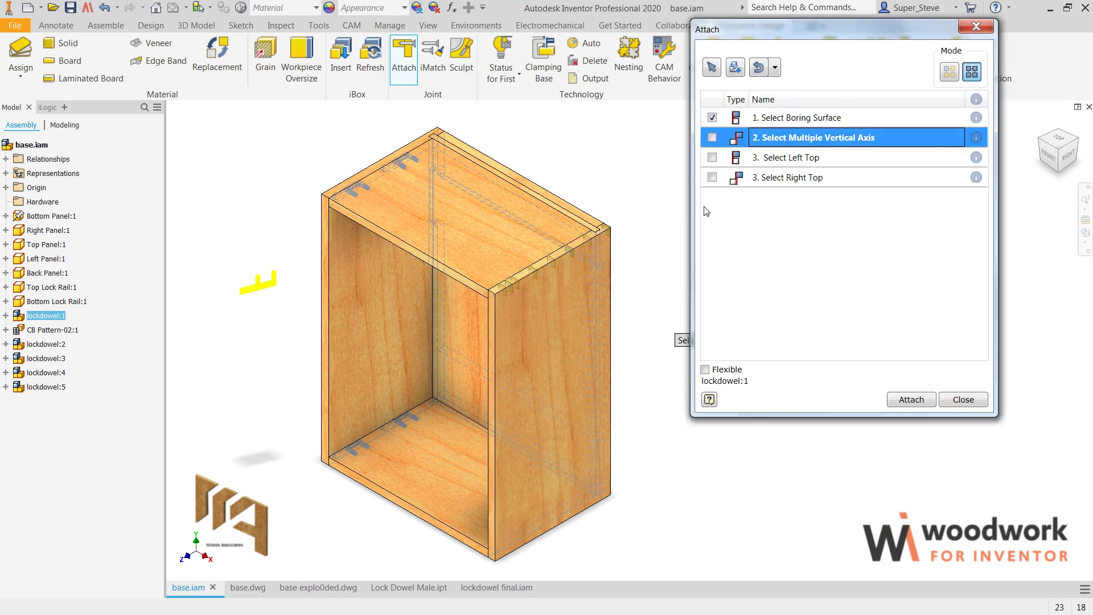
Step: Pick two vertical axes and the top panel as right top, then attach the dowels
scroll(525, 312, "up", 3)
left_click(499, 264)
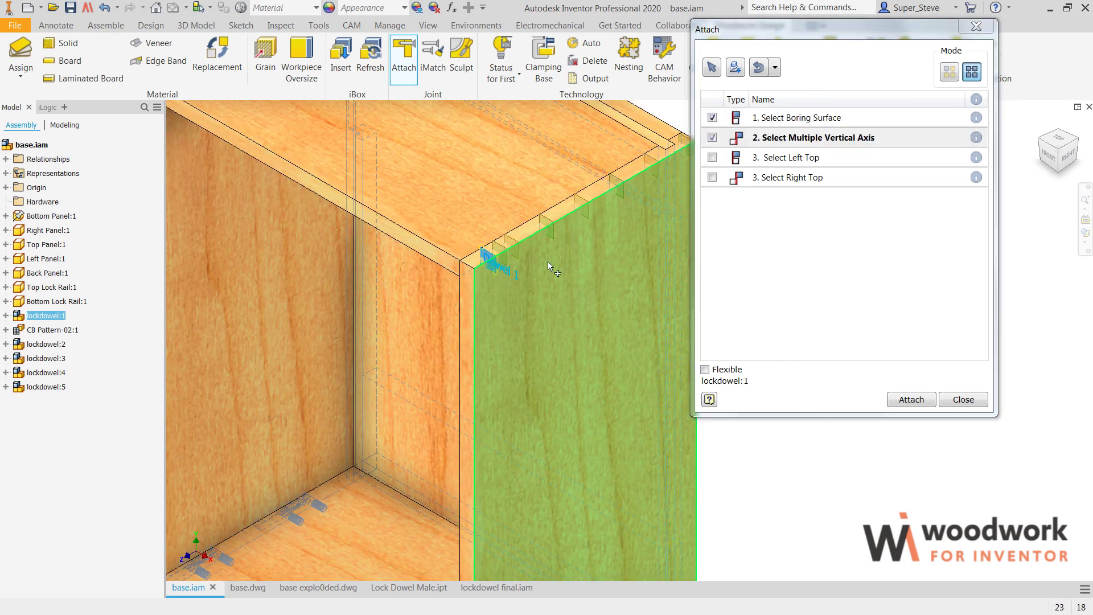
left_click(589, 217)
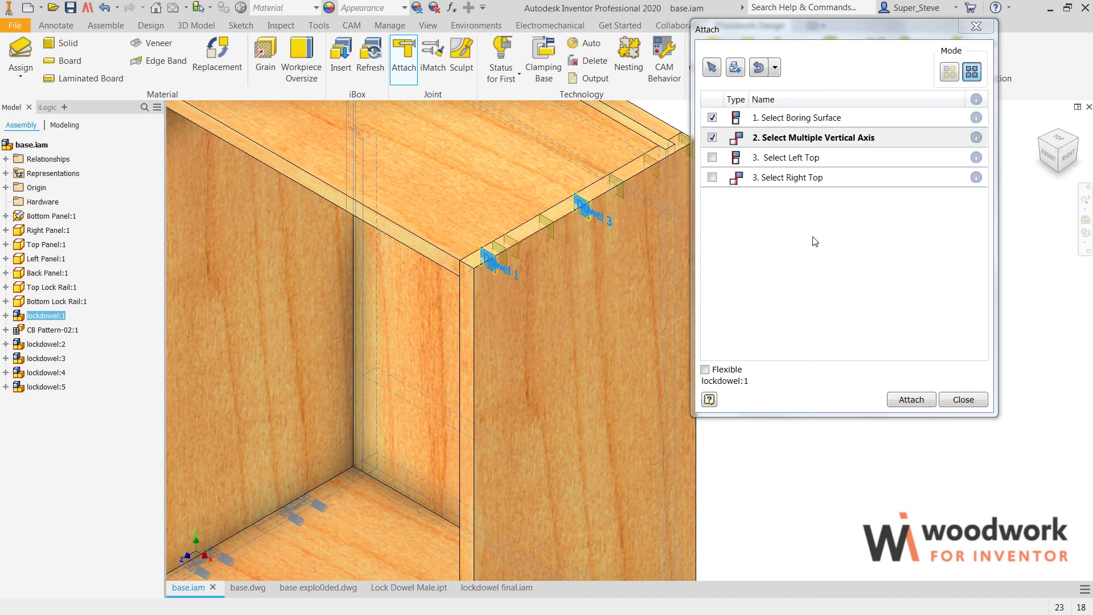
scroll(611, 311, "down", 3)
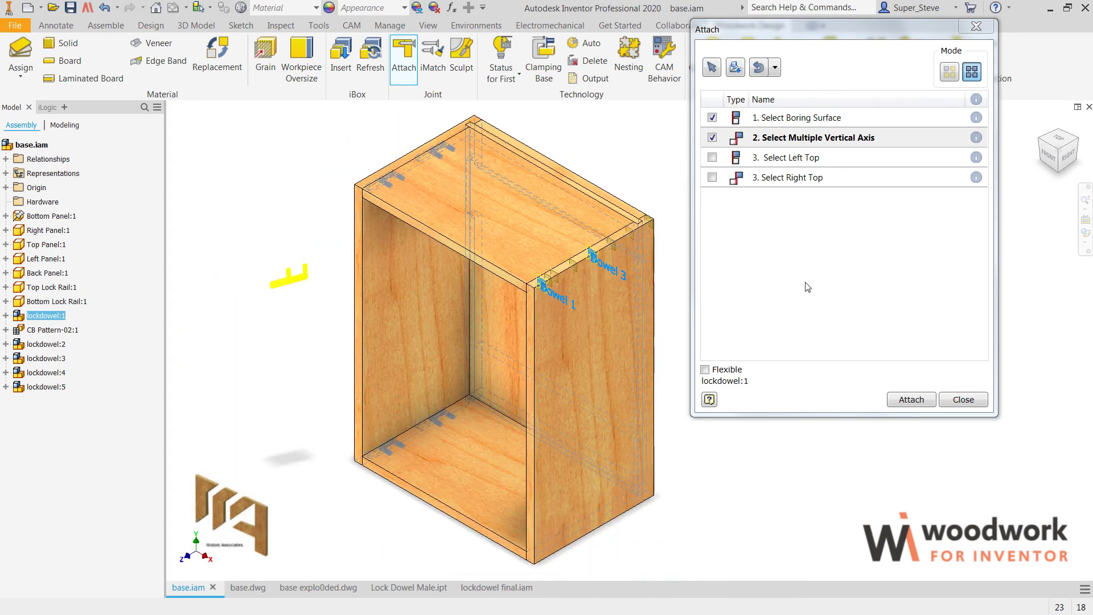
left_click(797, 177)
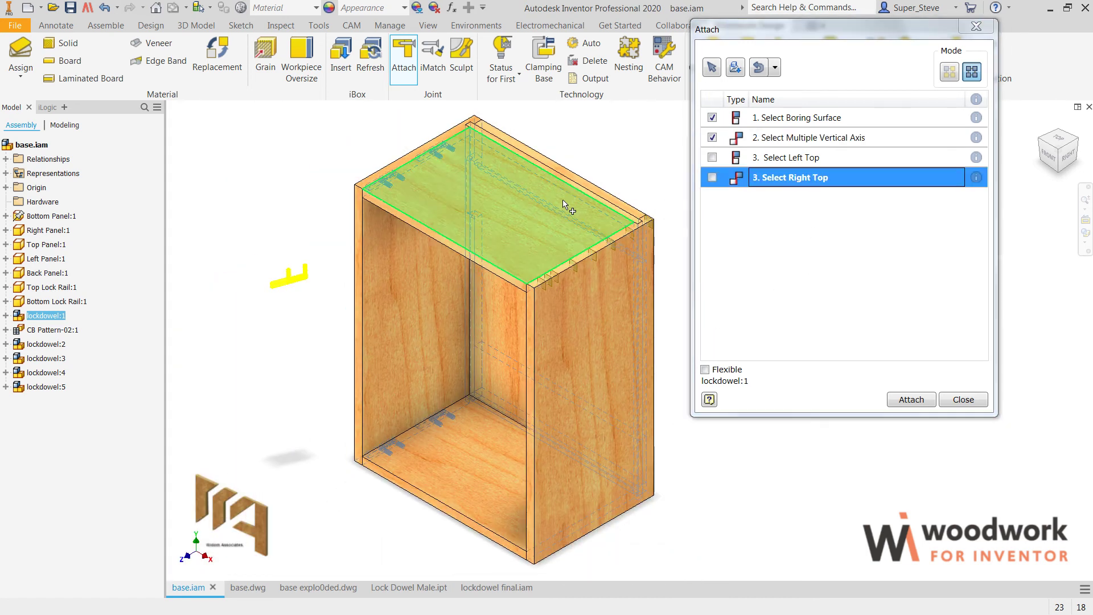
left_click(482, 407)
left_click(911, 399)
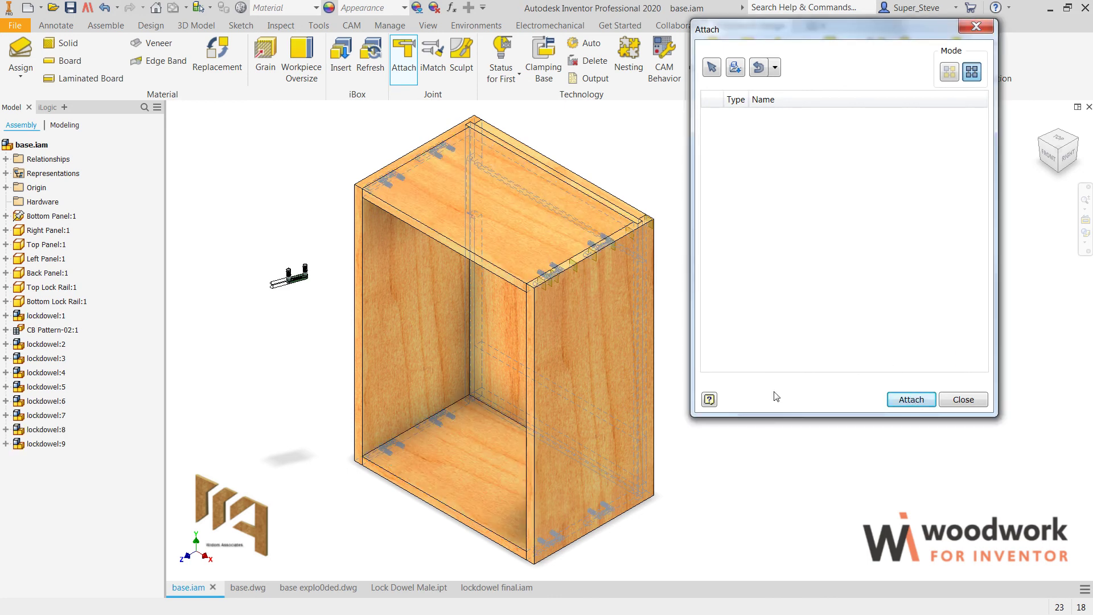
Step: Close the Attach dialog and check the dowel joints in Front and Home views
key("Escape")
scroll(597, 251, "up", 3)
scroll(599, 254, "down", 2)
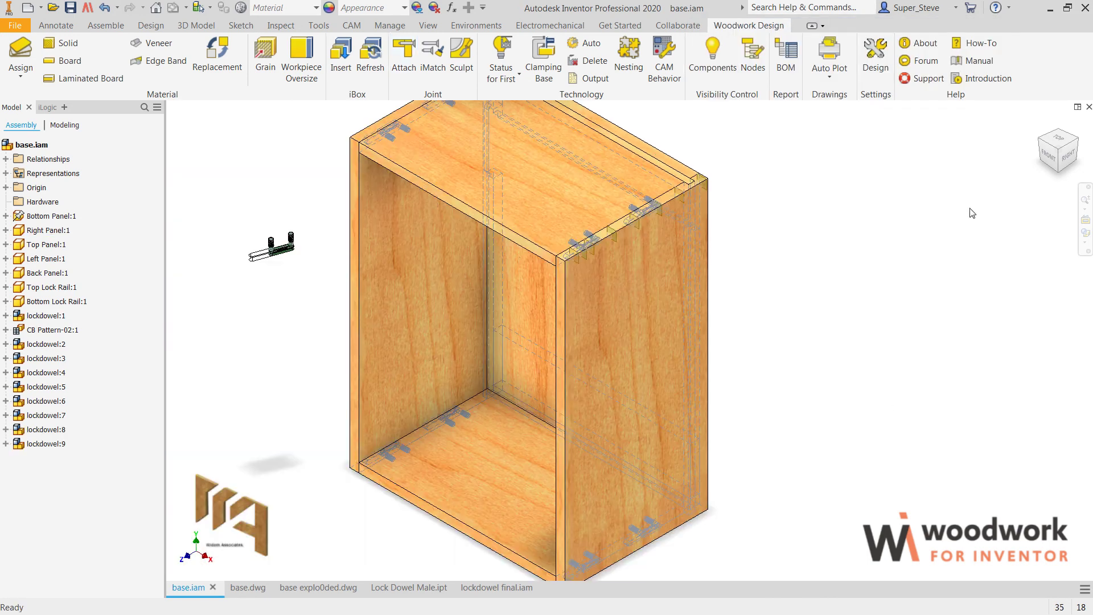
left_click(1062, 165)
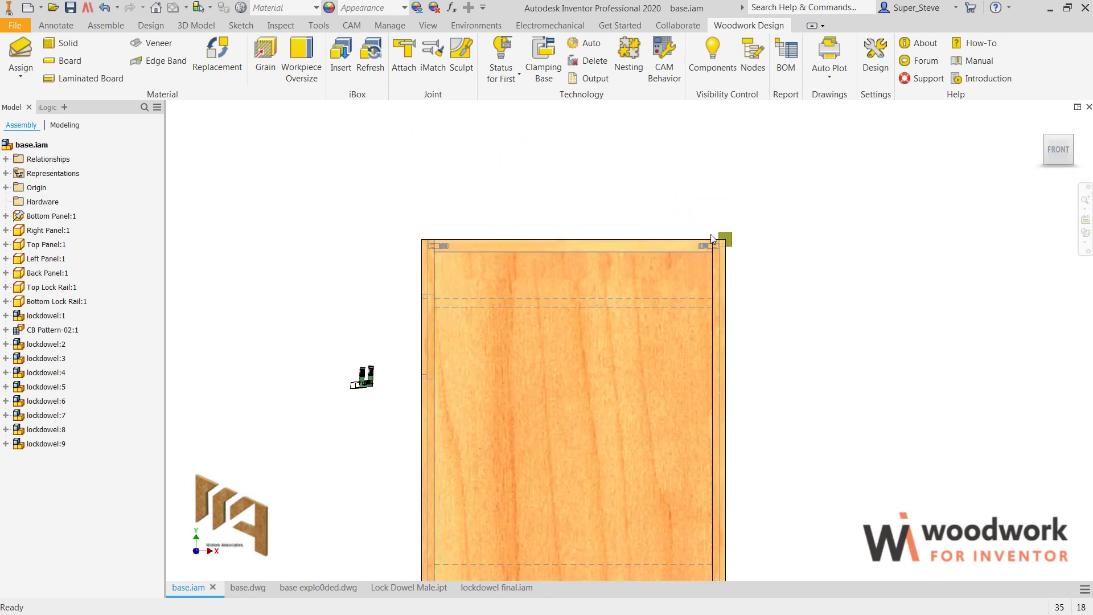
scroll(712, 239, "up", 5)
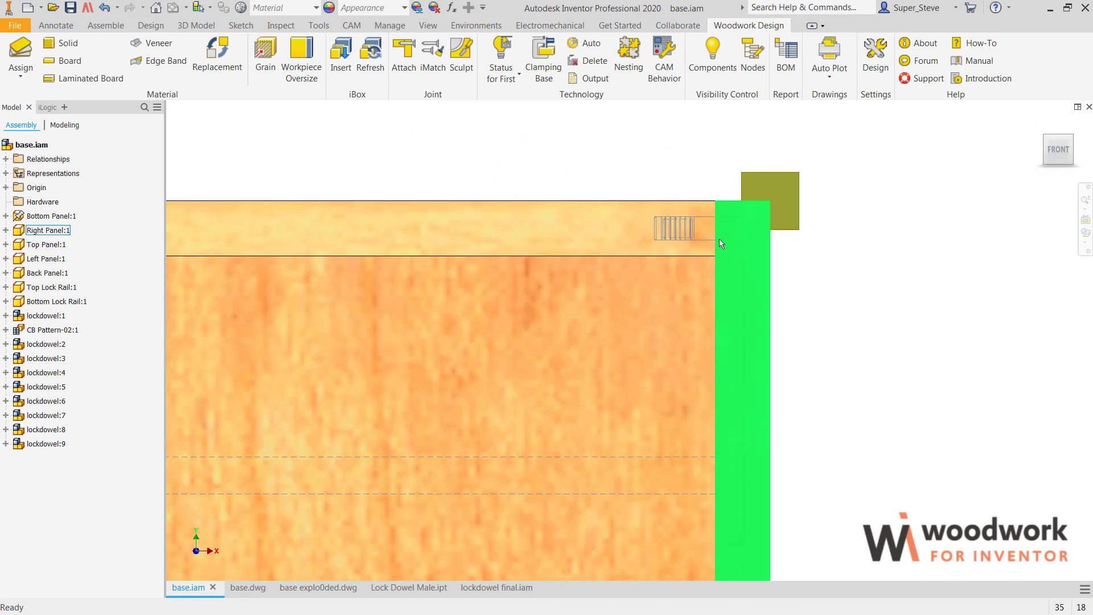
scroll(862, 270, "down", 5)
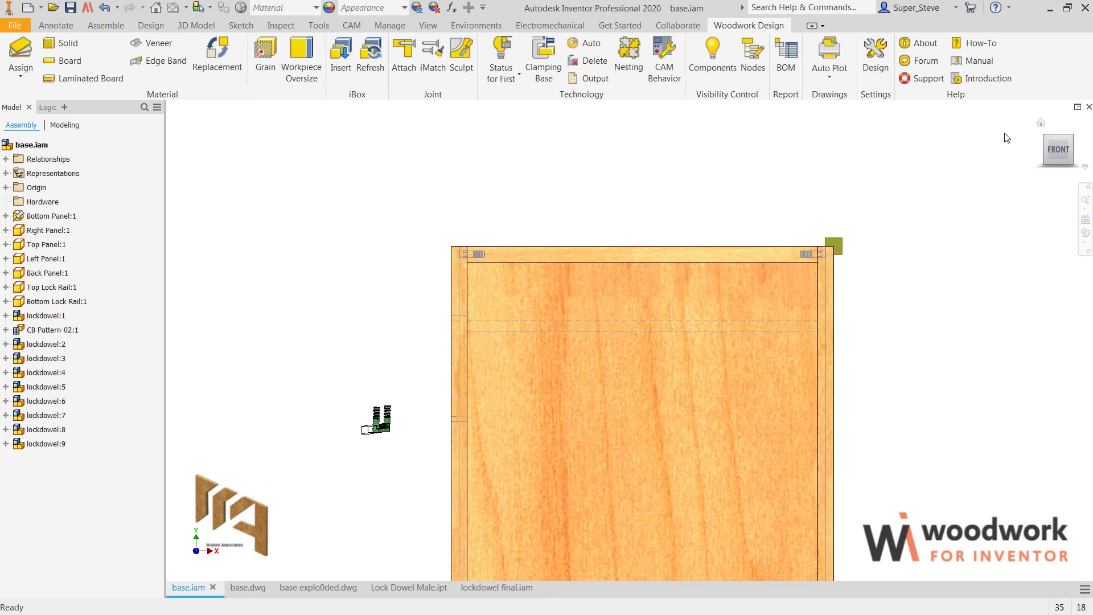
left_click(1040, 127)
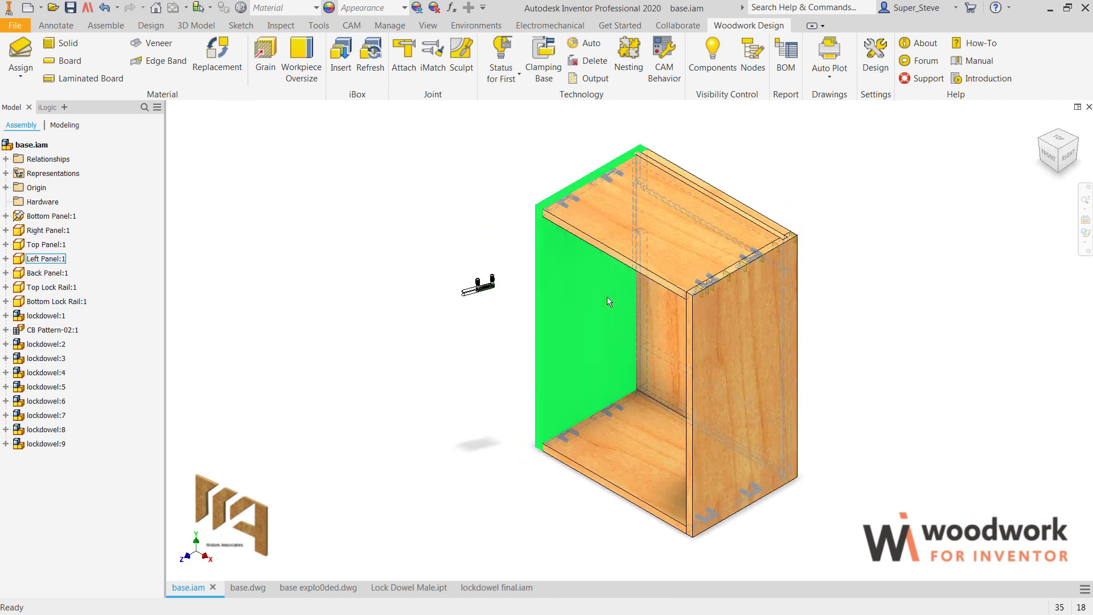
Step: Window-select the loose lockdowel:1 beside the cabinet and delete it
scroll(562, 287, "up", 3)
middle_click_drag(605, 309, 569, 327)
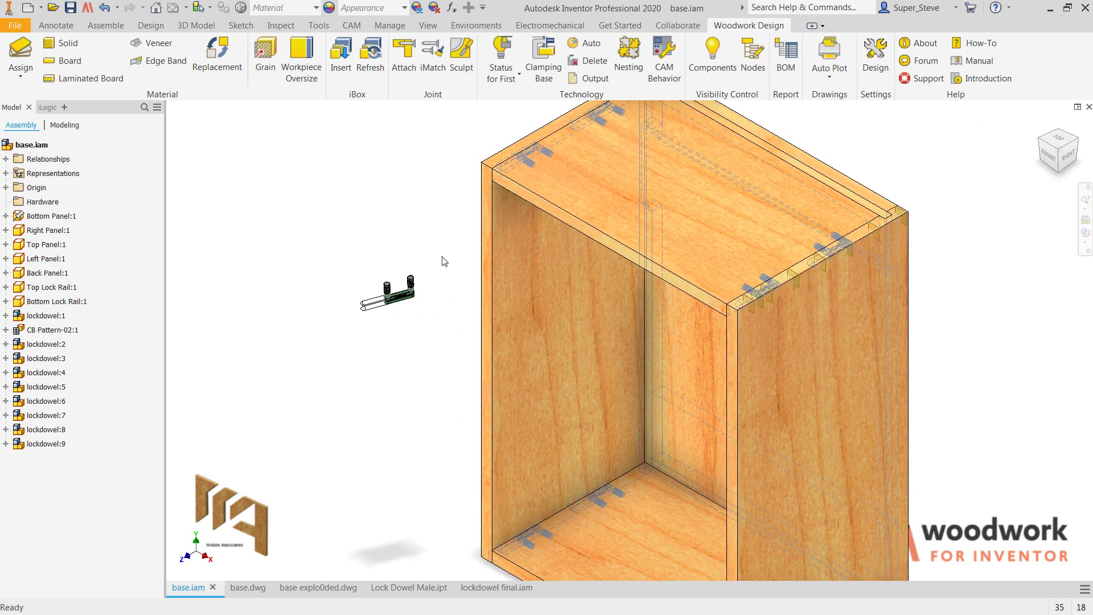
left_click_drag(430, 245, 331, 371)
key("Delete")
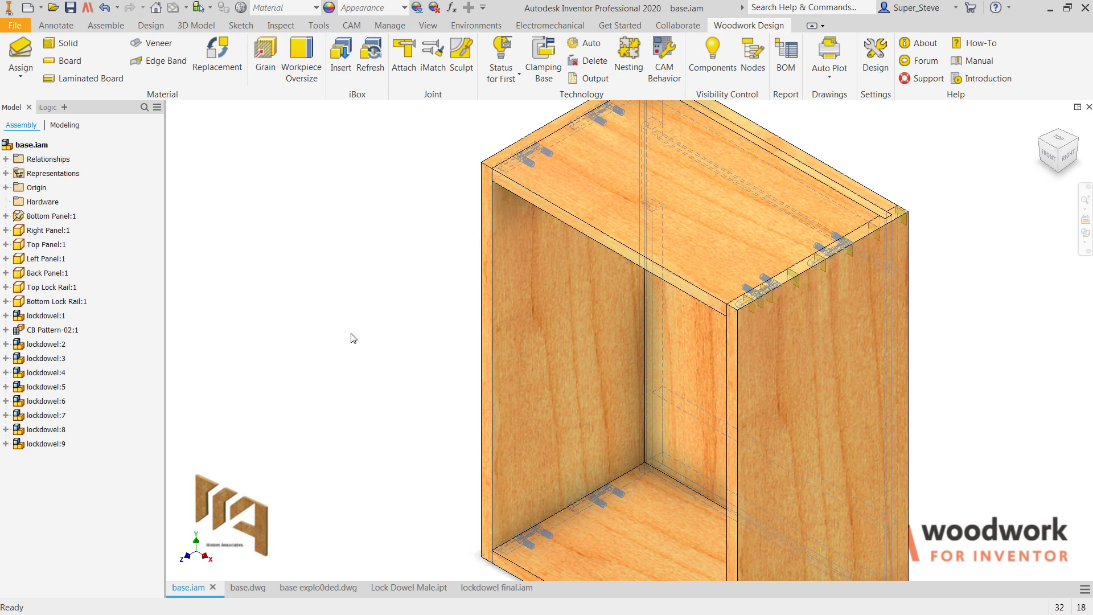
scroll(352, 338, "down", 2)
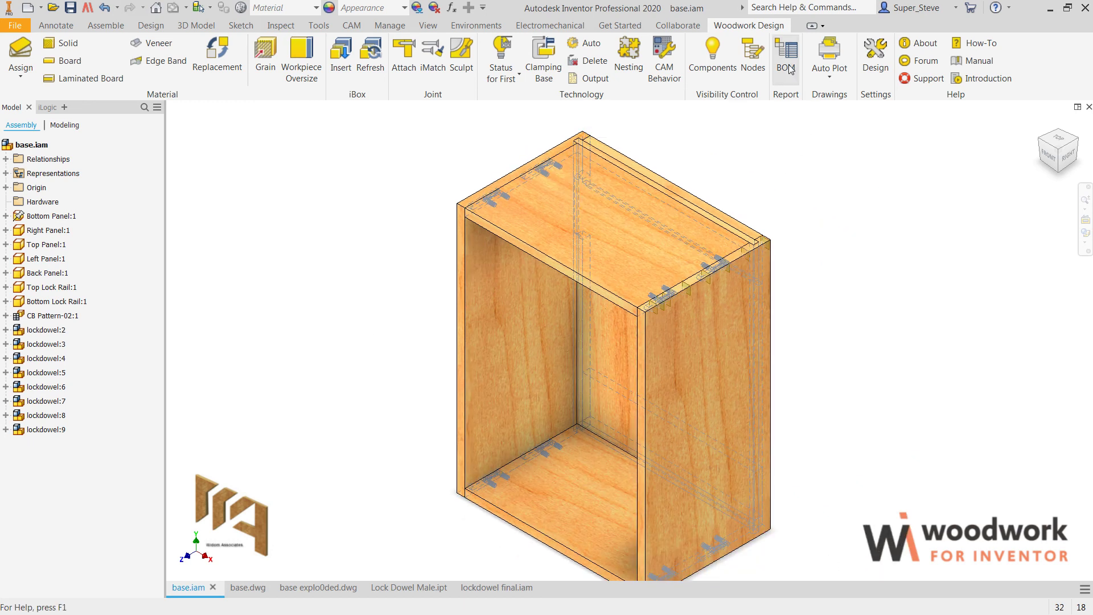
Step: Generate the Woodwork BOM, check the 8 Lock Dowel Barbed E900BP and panel sizes, then close it
left_click(788, 67)
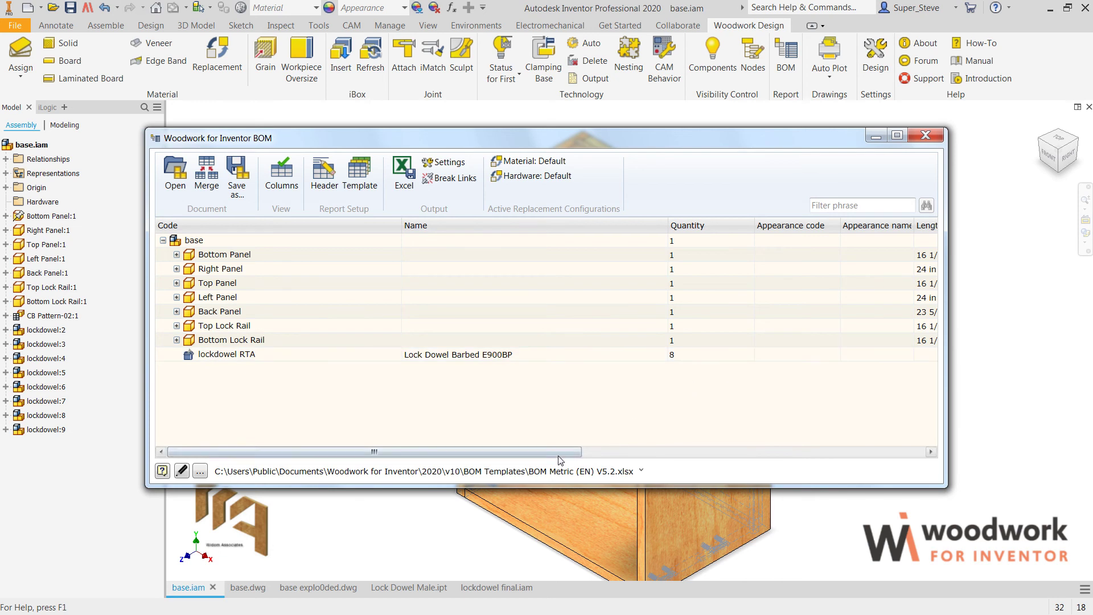
left_click_drag(562, 453, 522, 441)
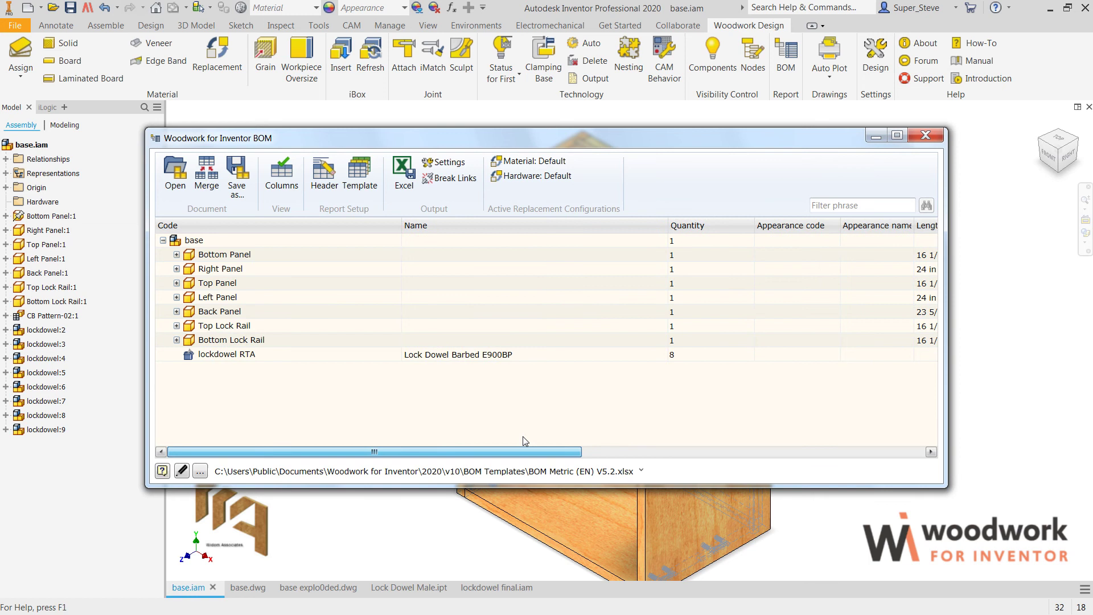
left_click(924, 134)
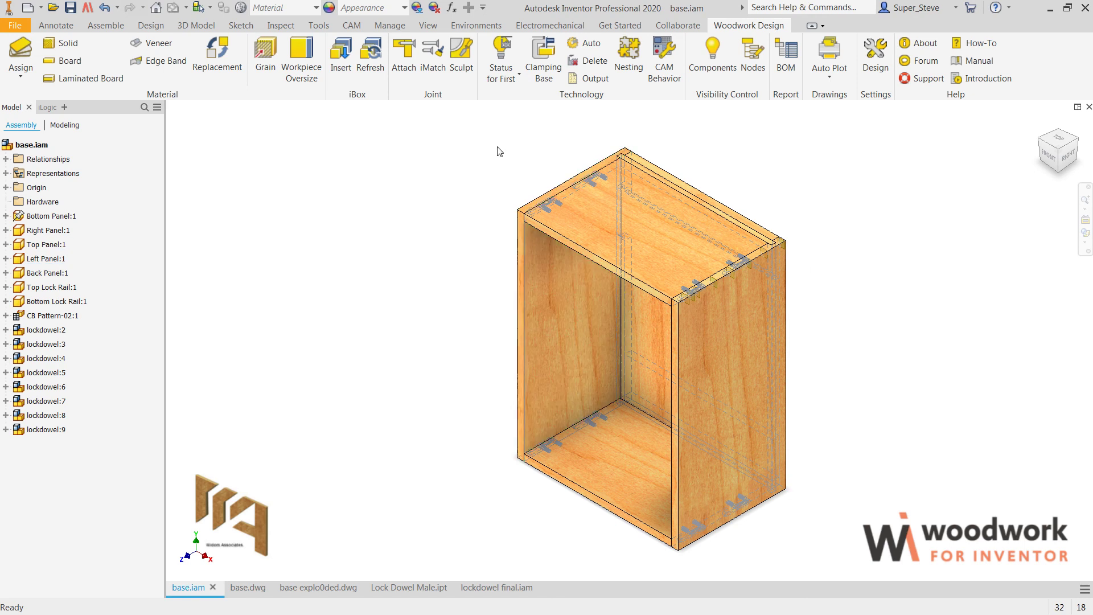
Step: Sculpt the lock dowel borings into the Left Panel
left_click(461, 63)
left_click(545, 259)
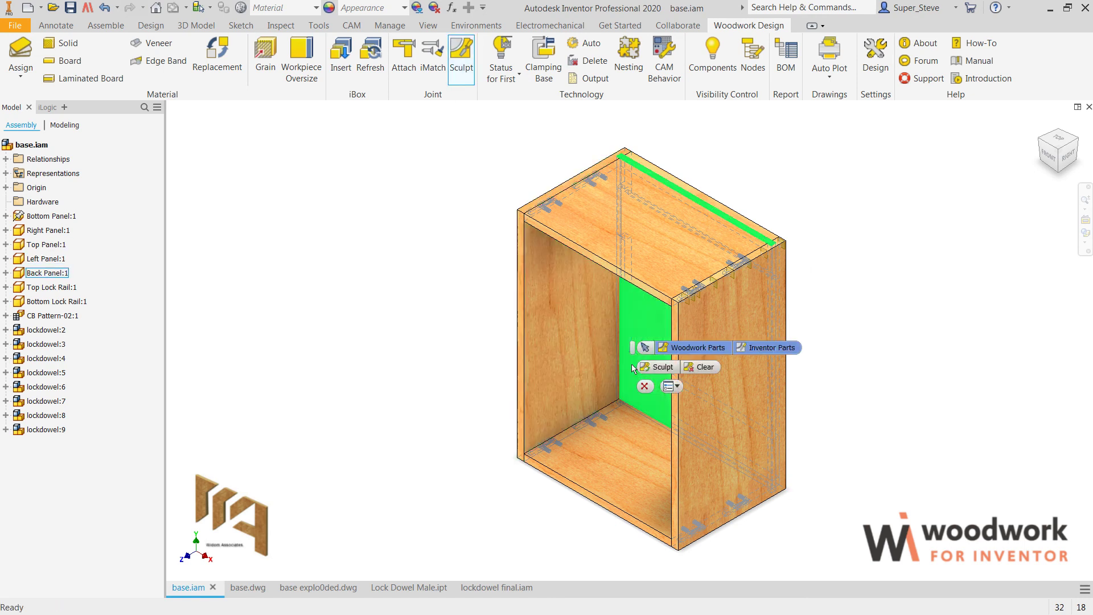
left_click(654, 367)
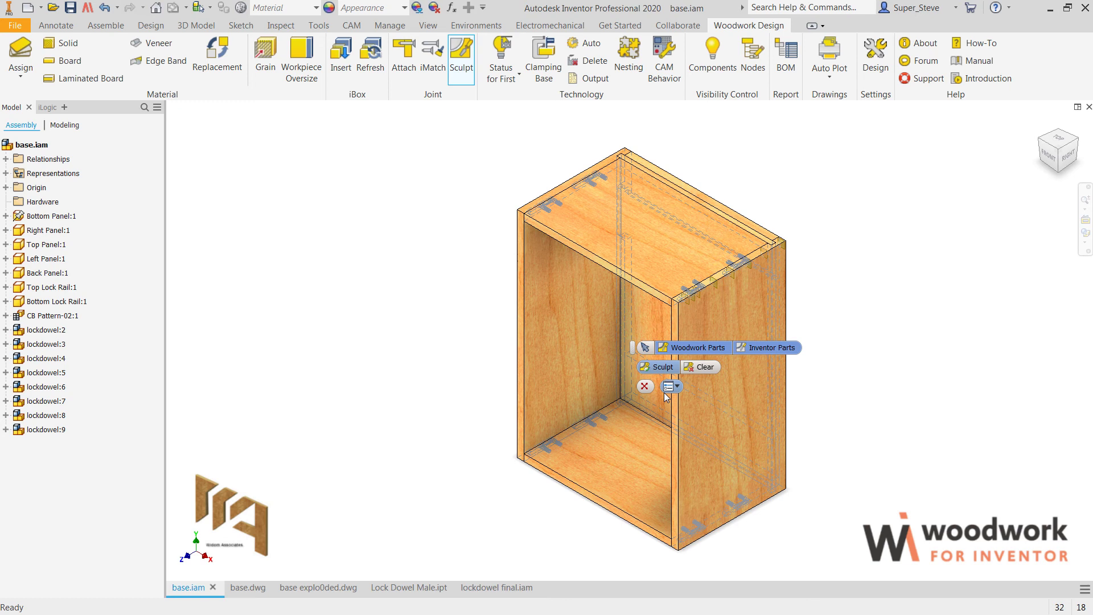
left_click(644, 386)
Step: Set the visual style to Shaded with edges
left_click(1085, 233)
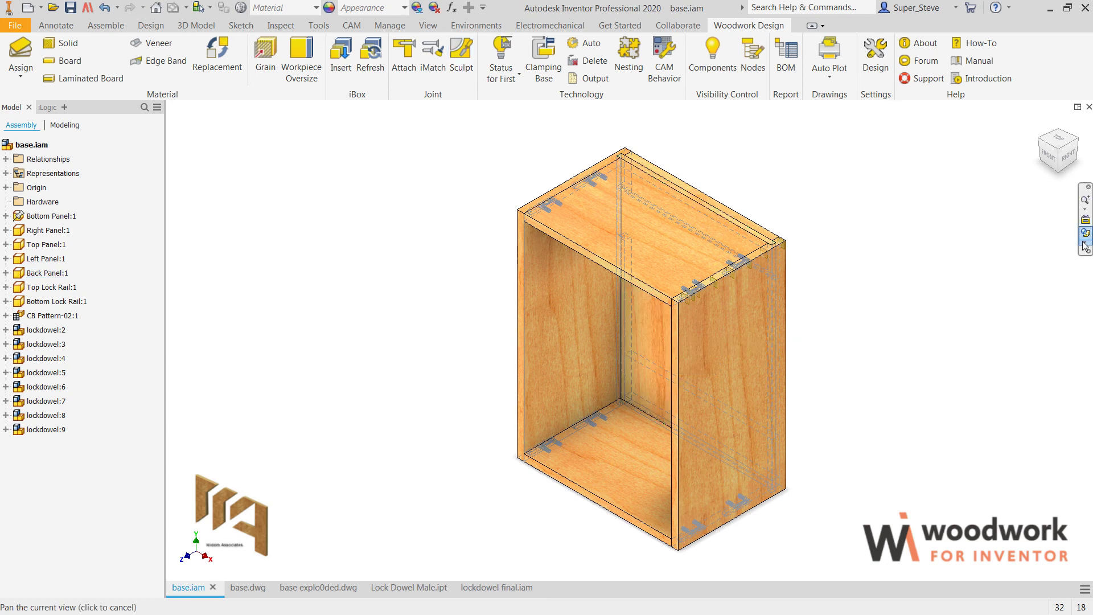
left_click(1083, 243)
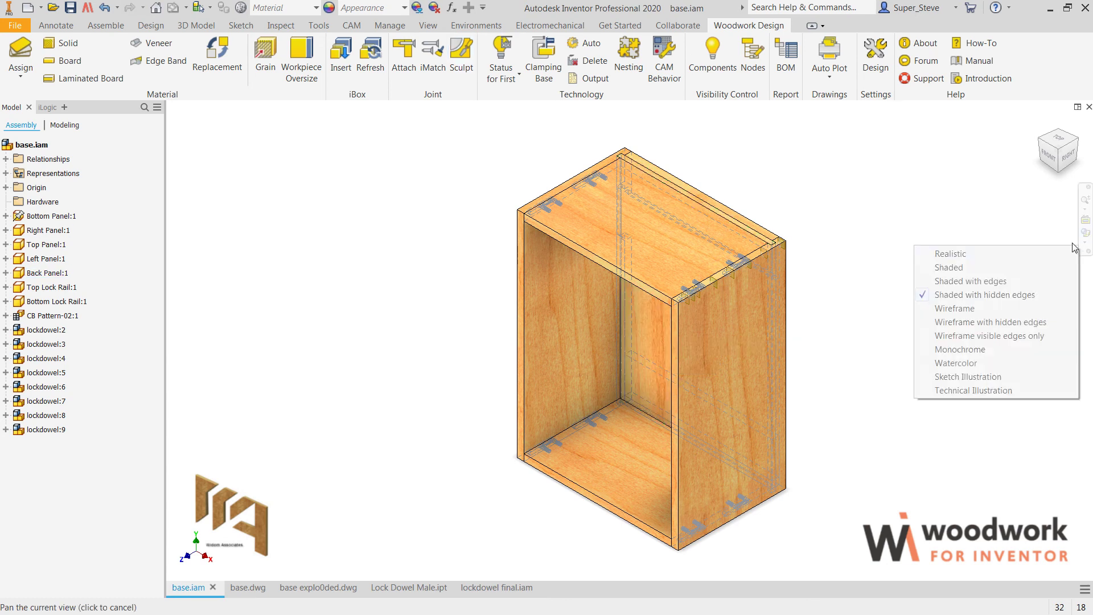
left_click(975, 280)
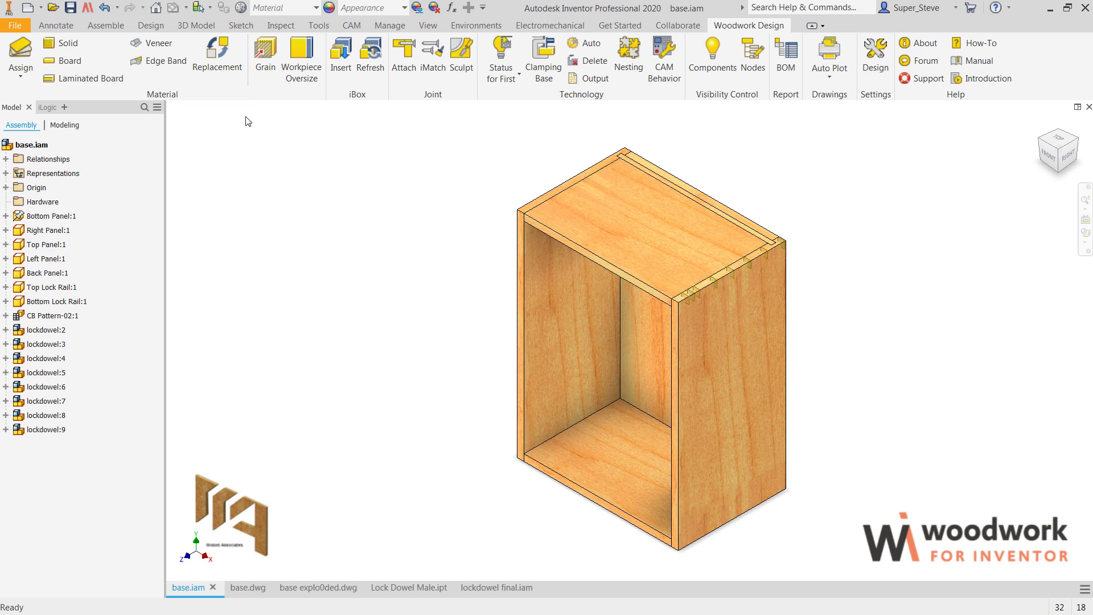
Step: Free Move the Top Panel up and off the cabinet
left_click(71, 27)
left_click(103, 27)
left_click(100, 41)
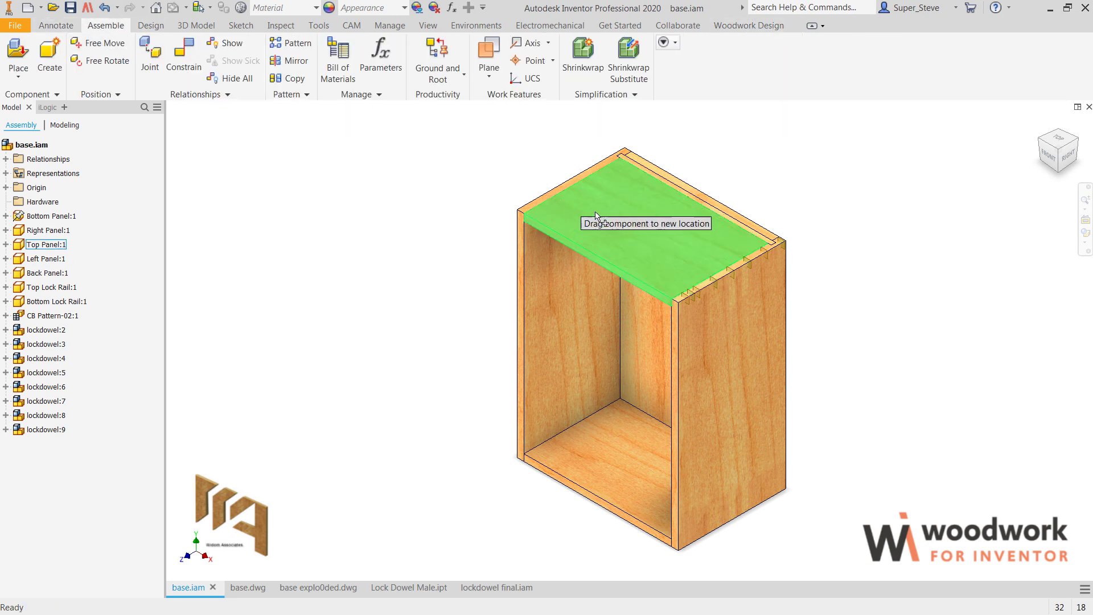
left_click_drag(572, 206, 712, 134)
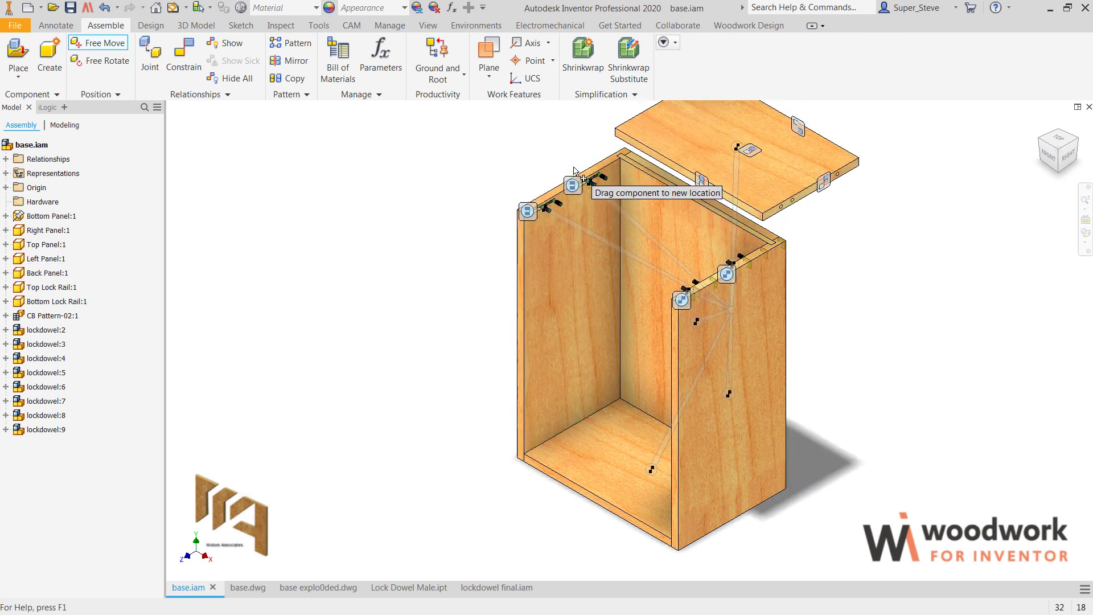
scroll(580, 229, "up", 8)
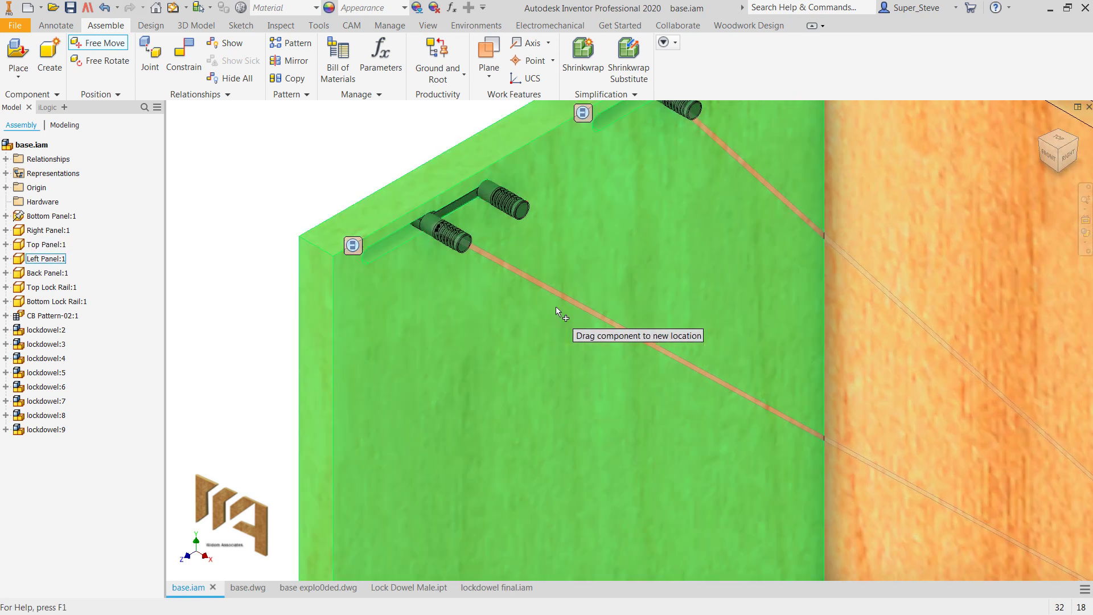
scroll(475, 262, "up", 3)
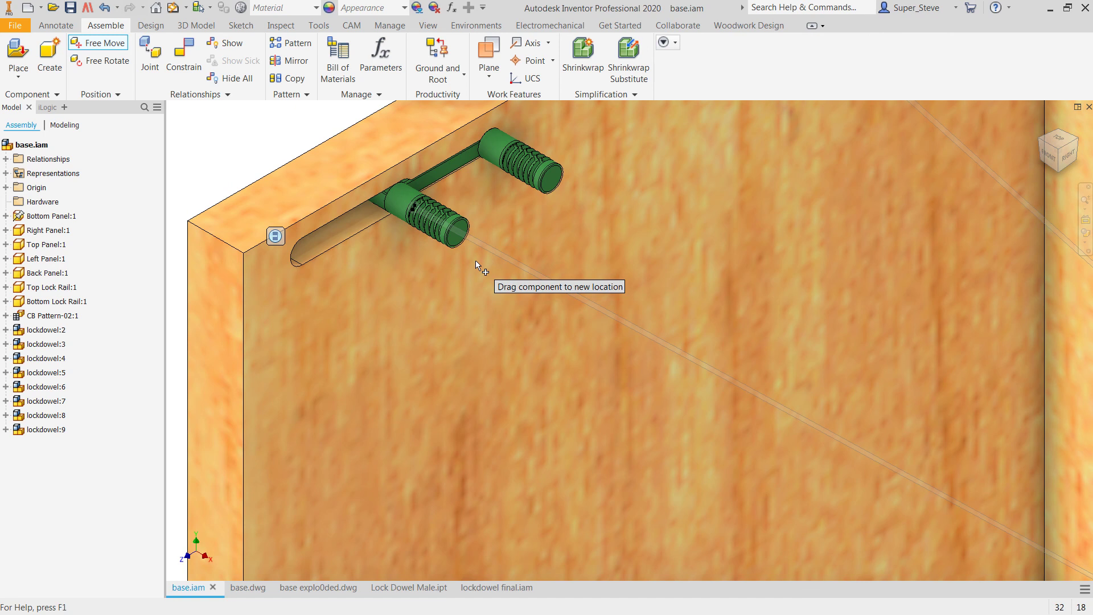
scroll(476, 261, "down", 6)
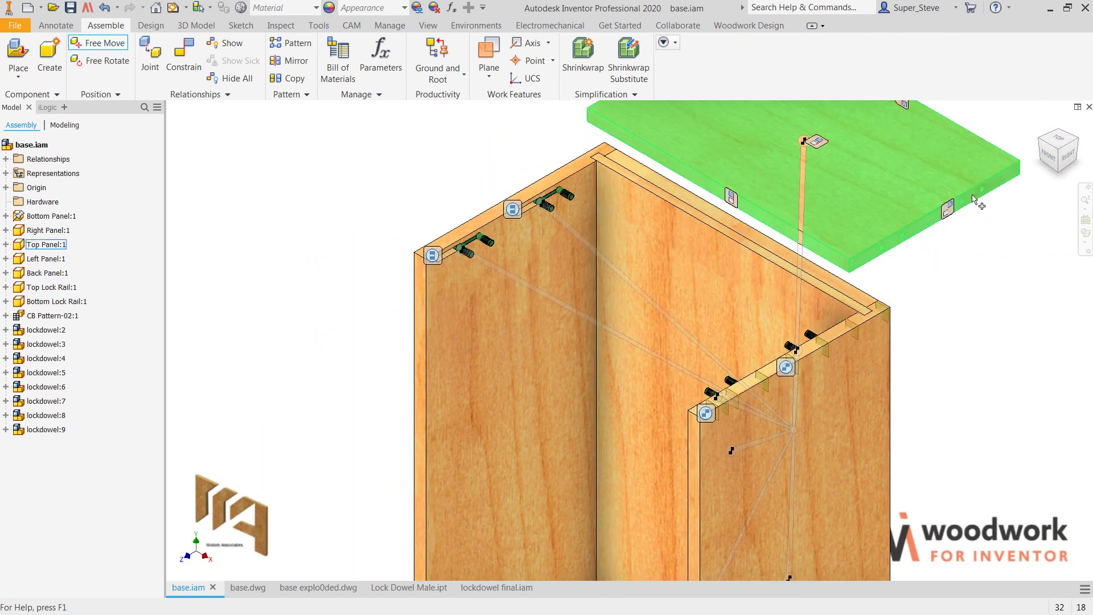
scroll(922, 272, "down", 2)
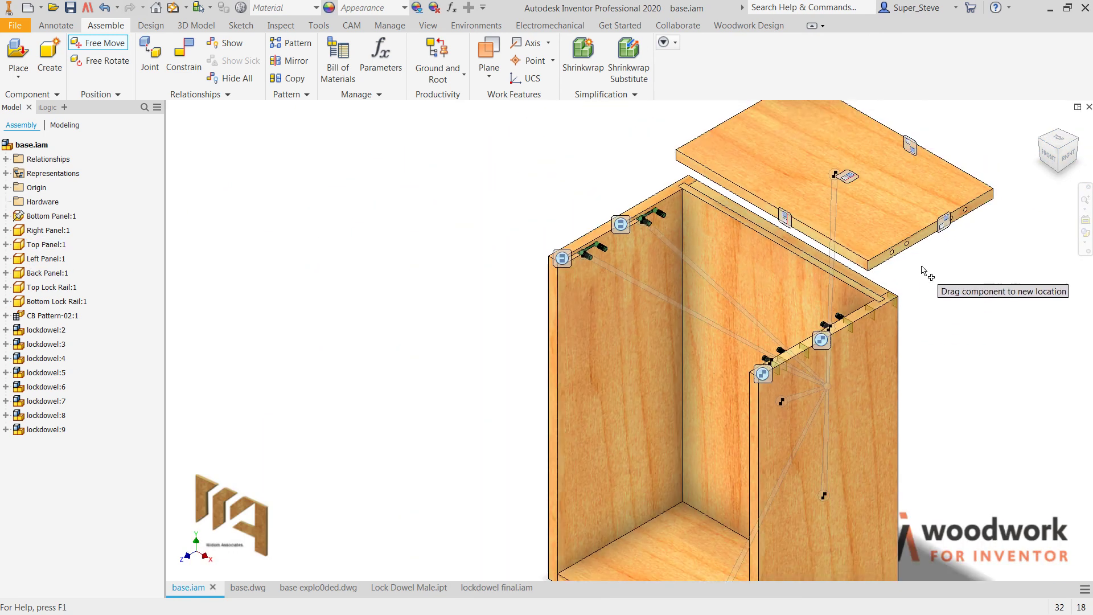
middle_click_drag(922, 272, 894, 174)
Step: Pull the Left Panel away from the cabinet and exit Free Move
left_click(577, 350)
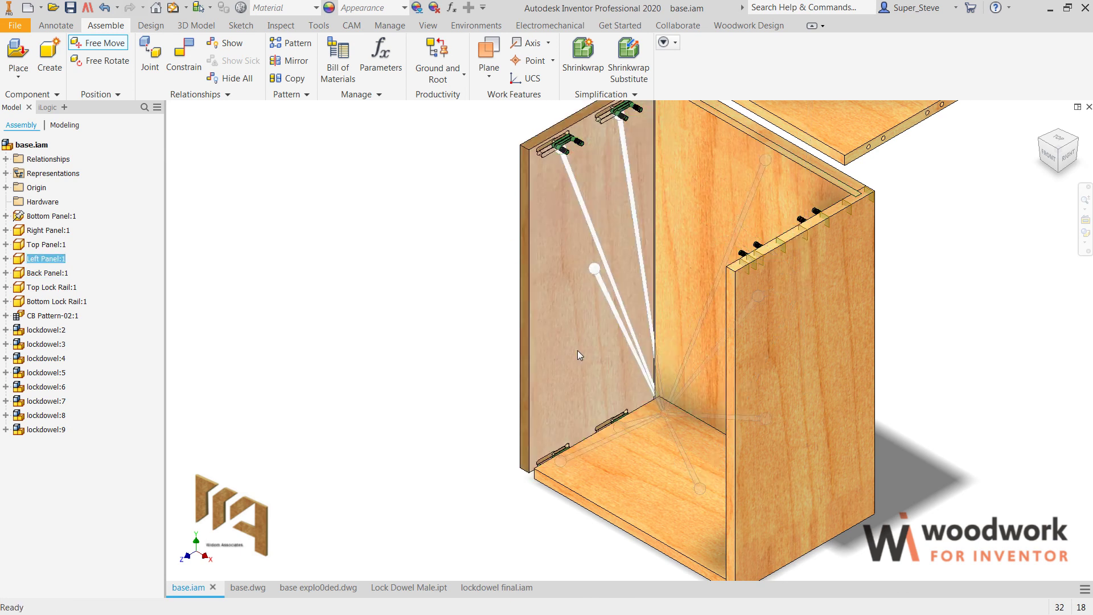
left_click_drag(577, 350, 555, 329)
key("ctrl+z")
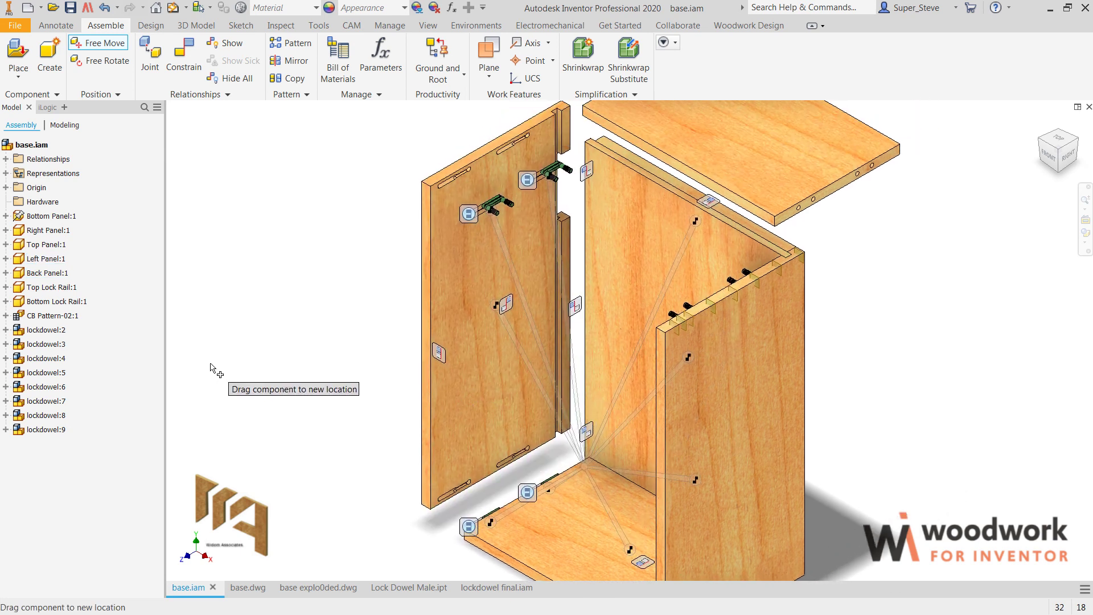
key("Escape")
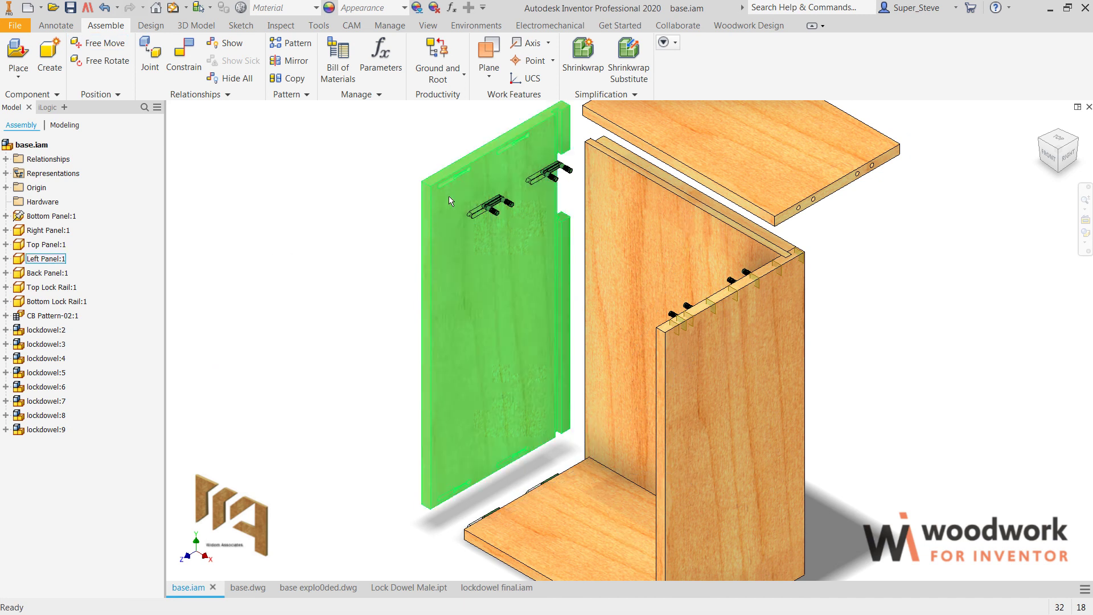
Step: Select the Left Panel and choose an option from its context menu
left_click(448, 191)
right_click(448, 191)
left_click(448, 164)
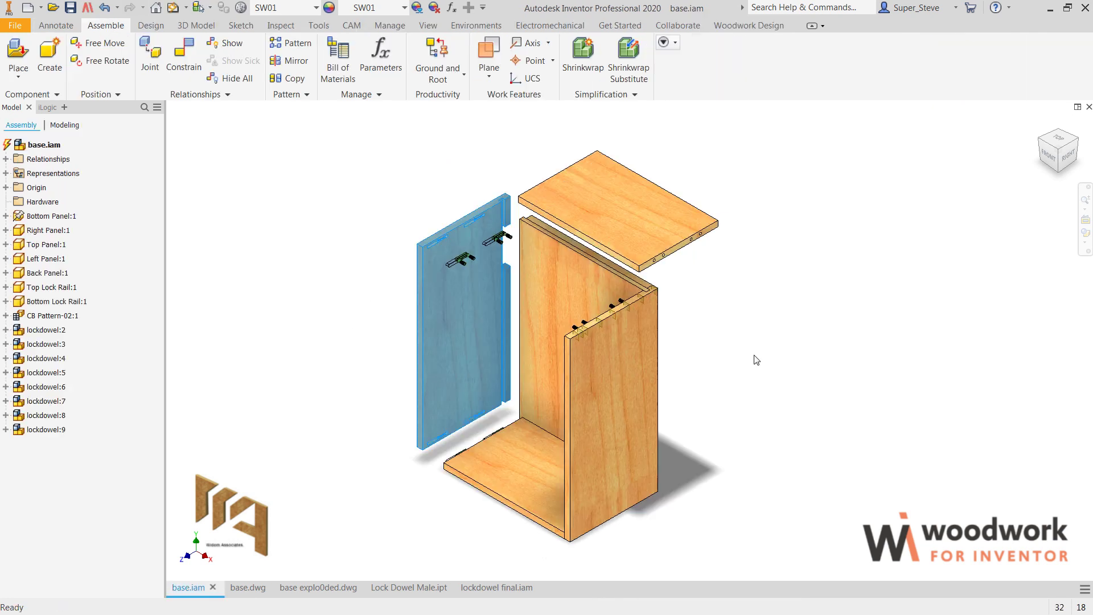
scroll(764, 359, "up", 2)
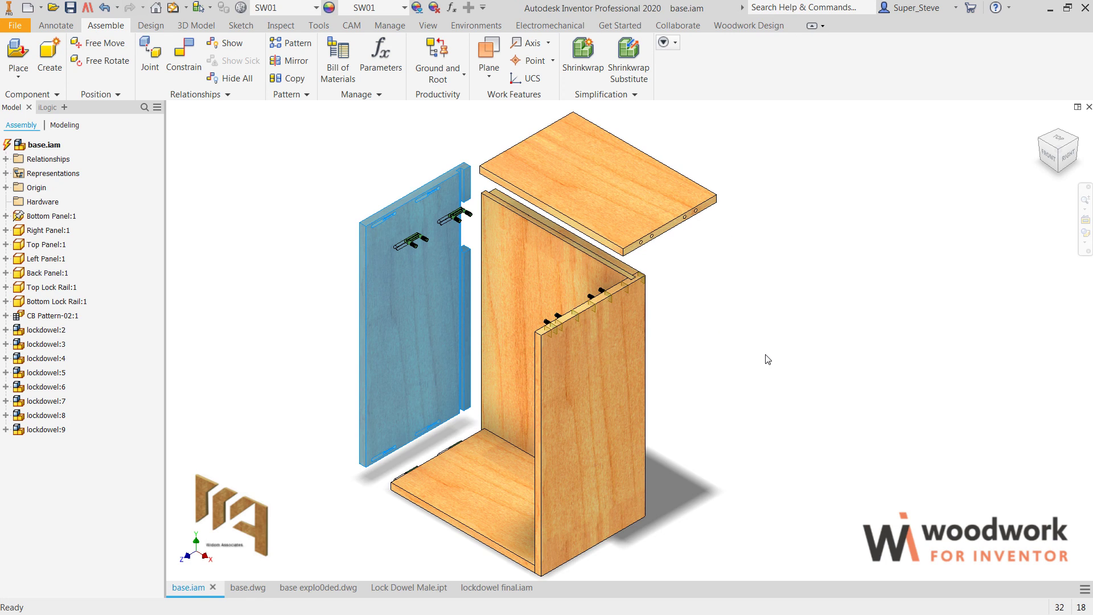
scroll(763, 353, "up", 2)
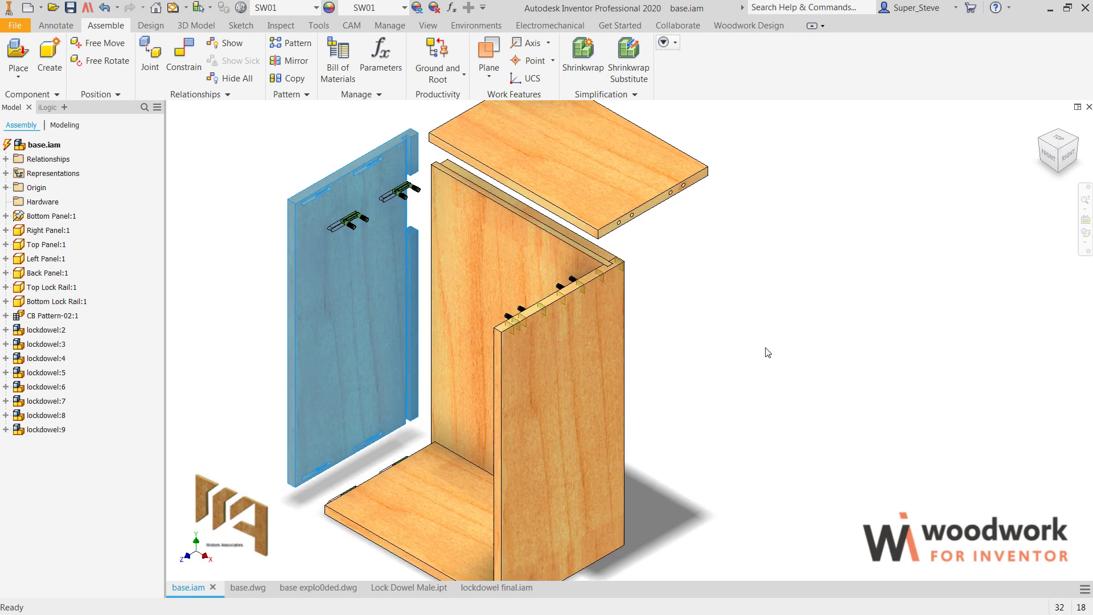
Step: In base.dwg, view the Bottom Lock Rail, Bottom Panel and Left Panel sheets
left_click(248, 587)
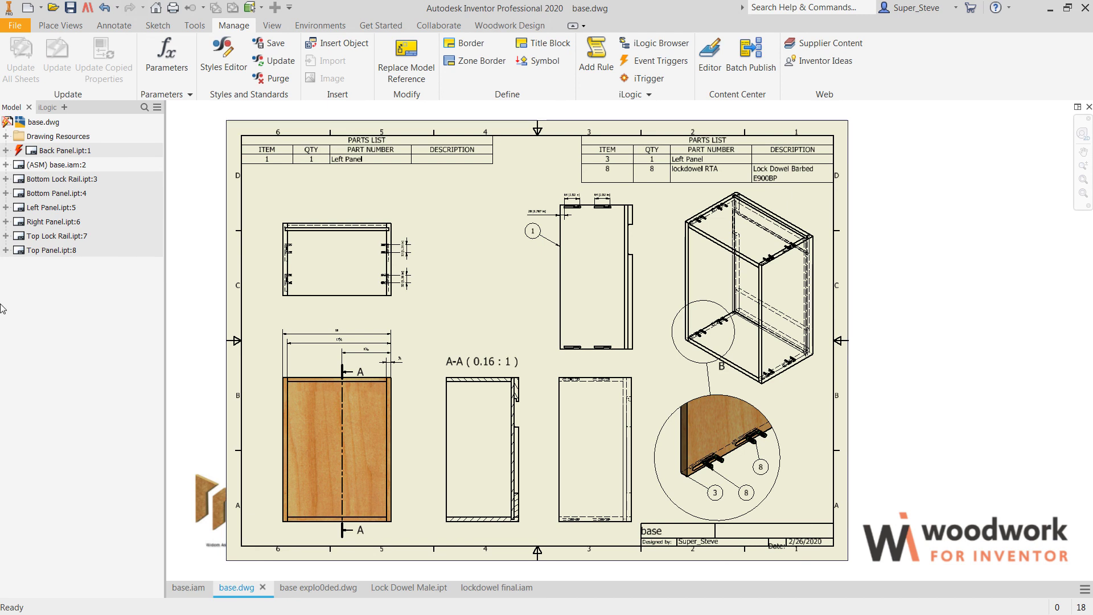
double_click(67, 179)
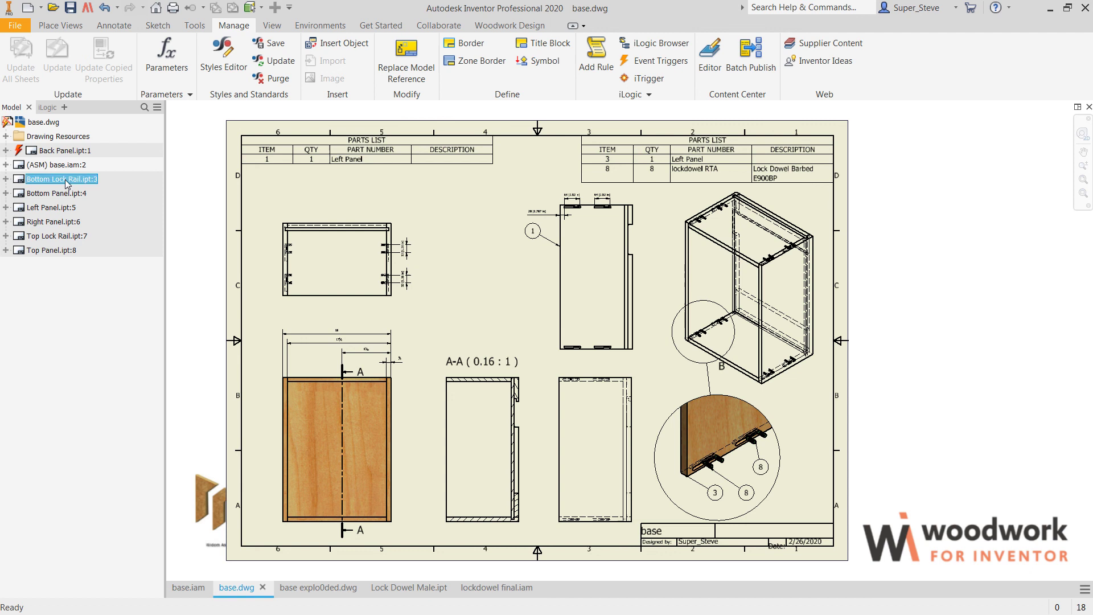
double_click(57, 193)
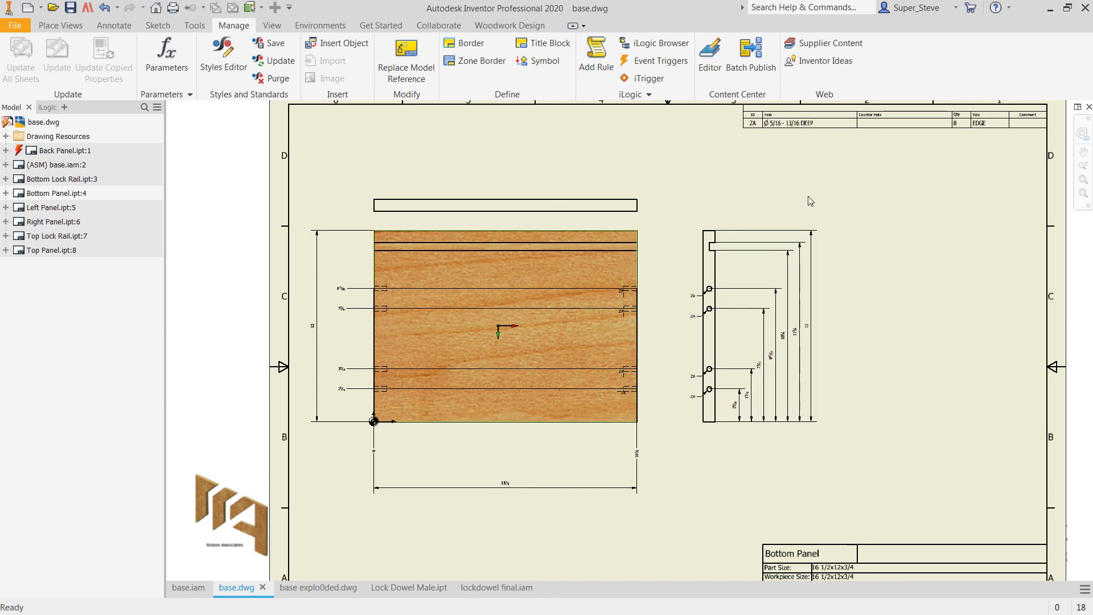
double_click(52, 207)
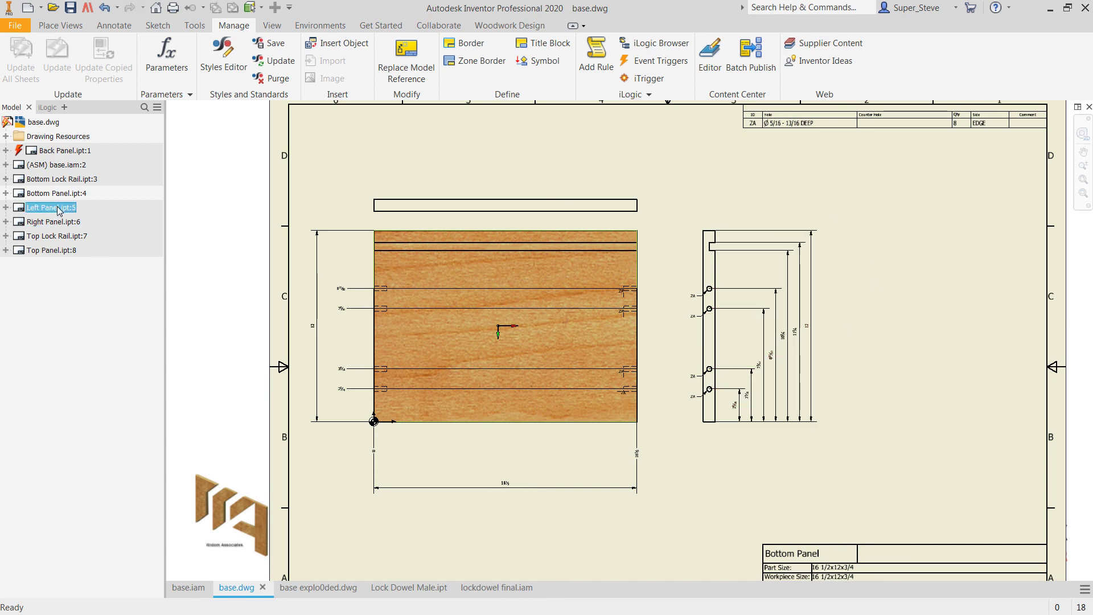
Step: View the Right Panel, Top Lock Rail and Top Panel sheets, ending on base.iam:2
double_click(57, 222)
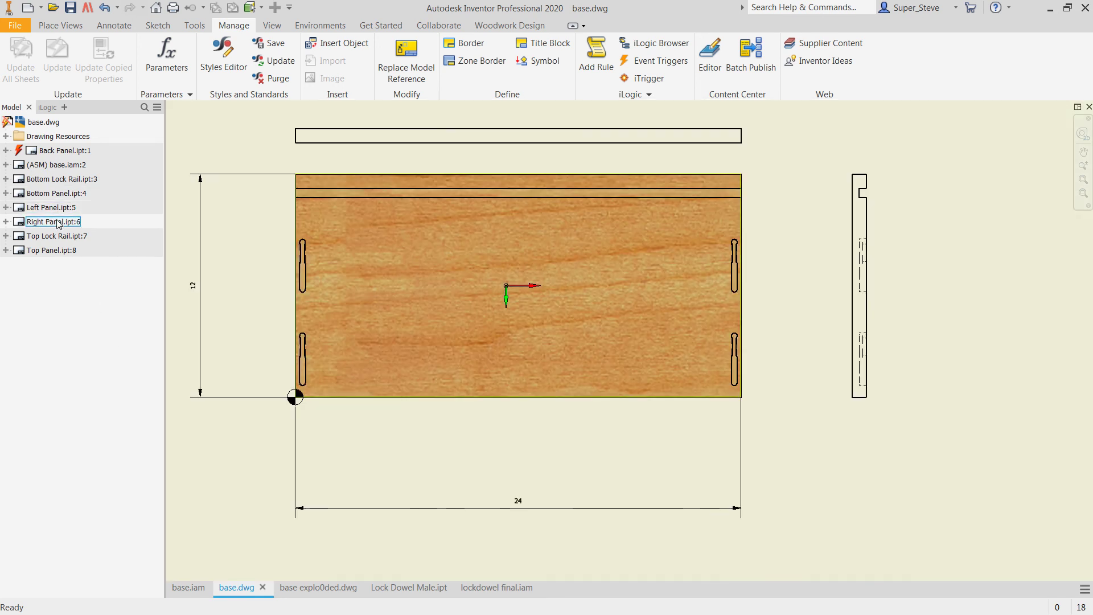
left_click(59, 237)
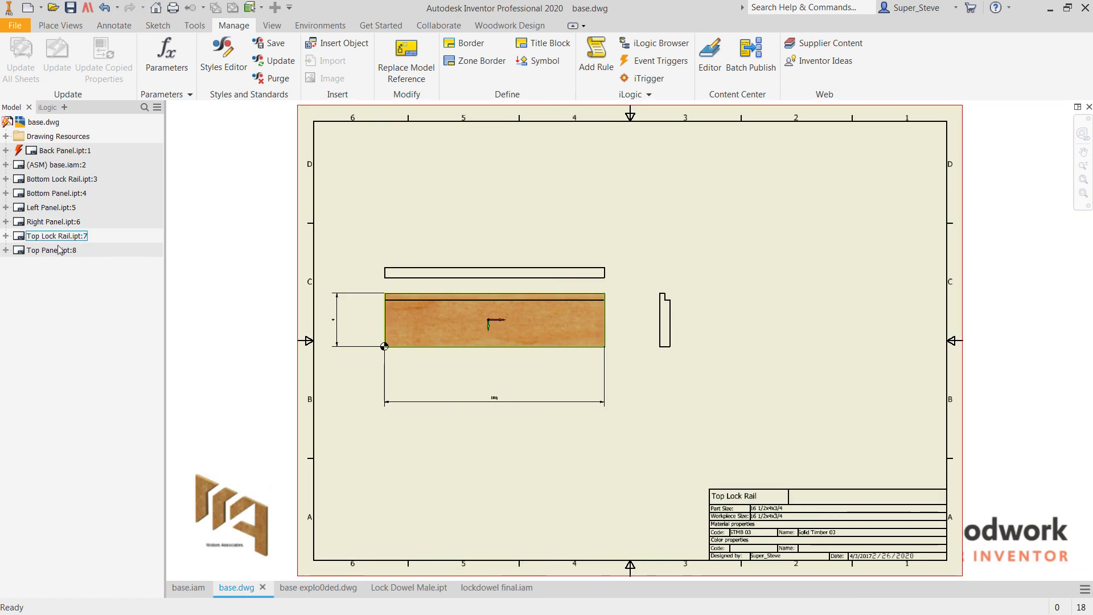
double_click(59, 251)
left_click(54, 165)
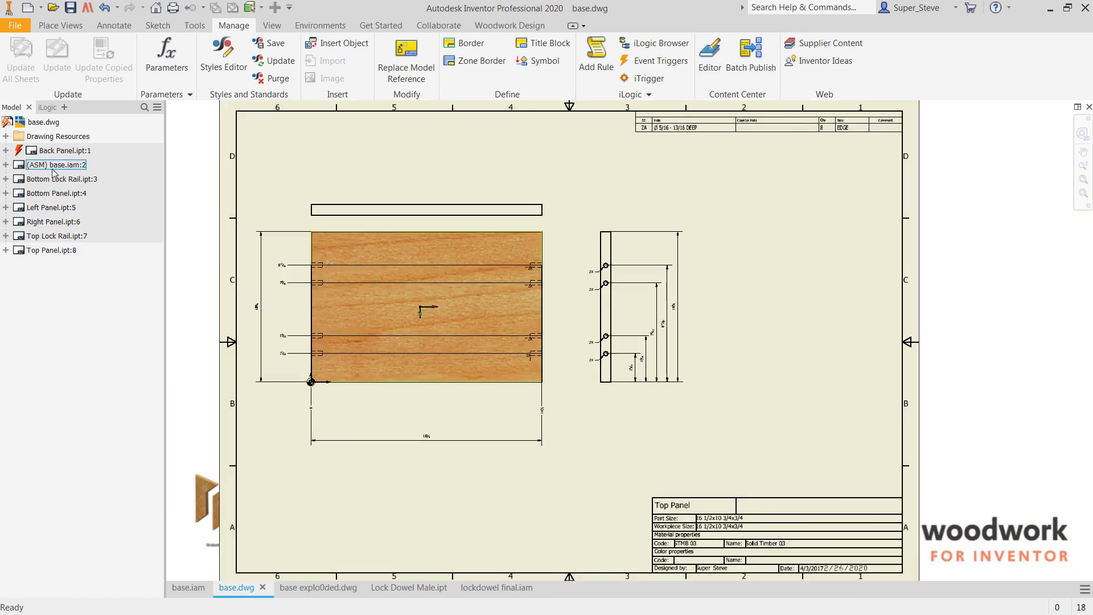
double_click(55, 165)
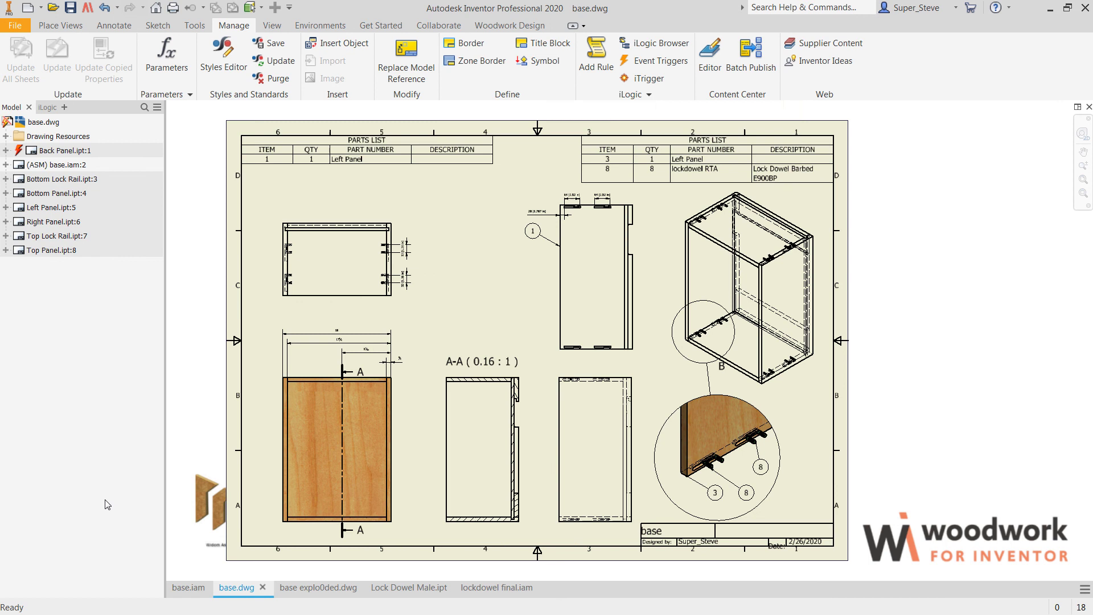
Step: Switch to the base exploded drawing showing the exploded cabinet and its parts list
left_click(319, 587)
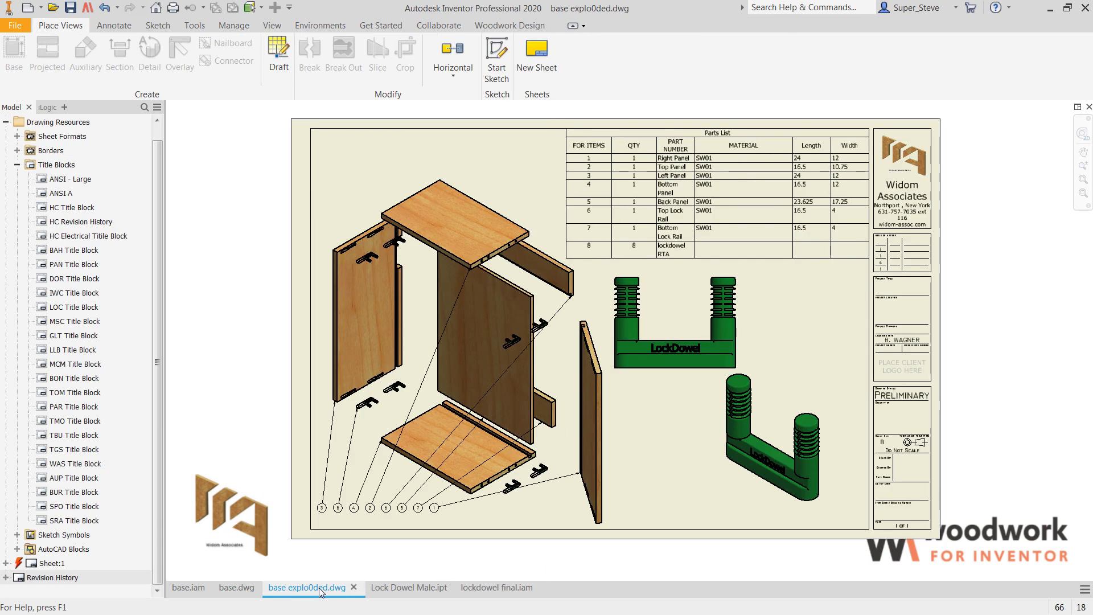